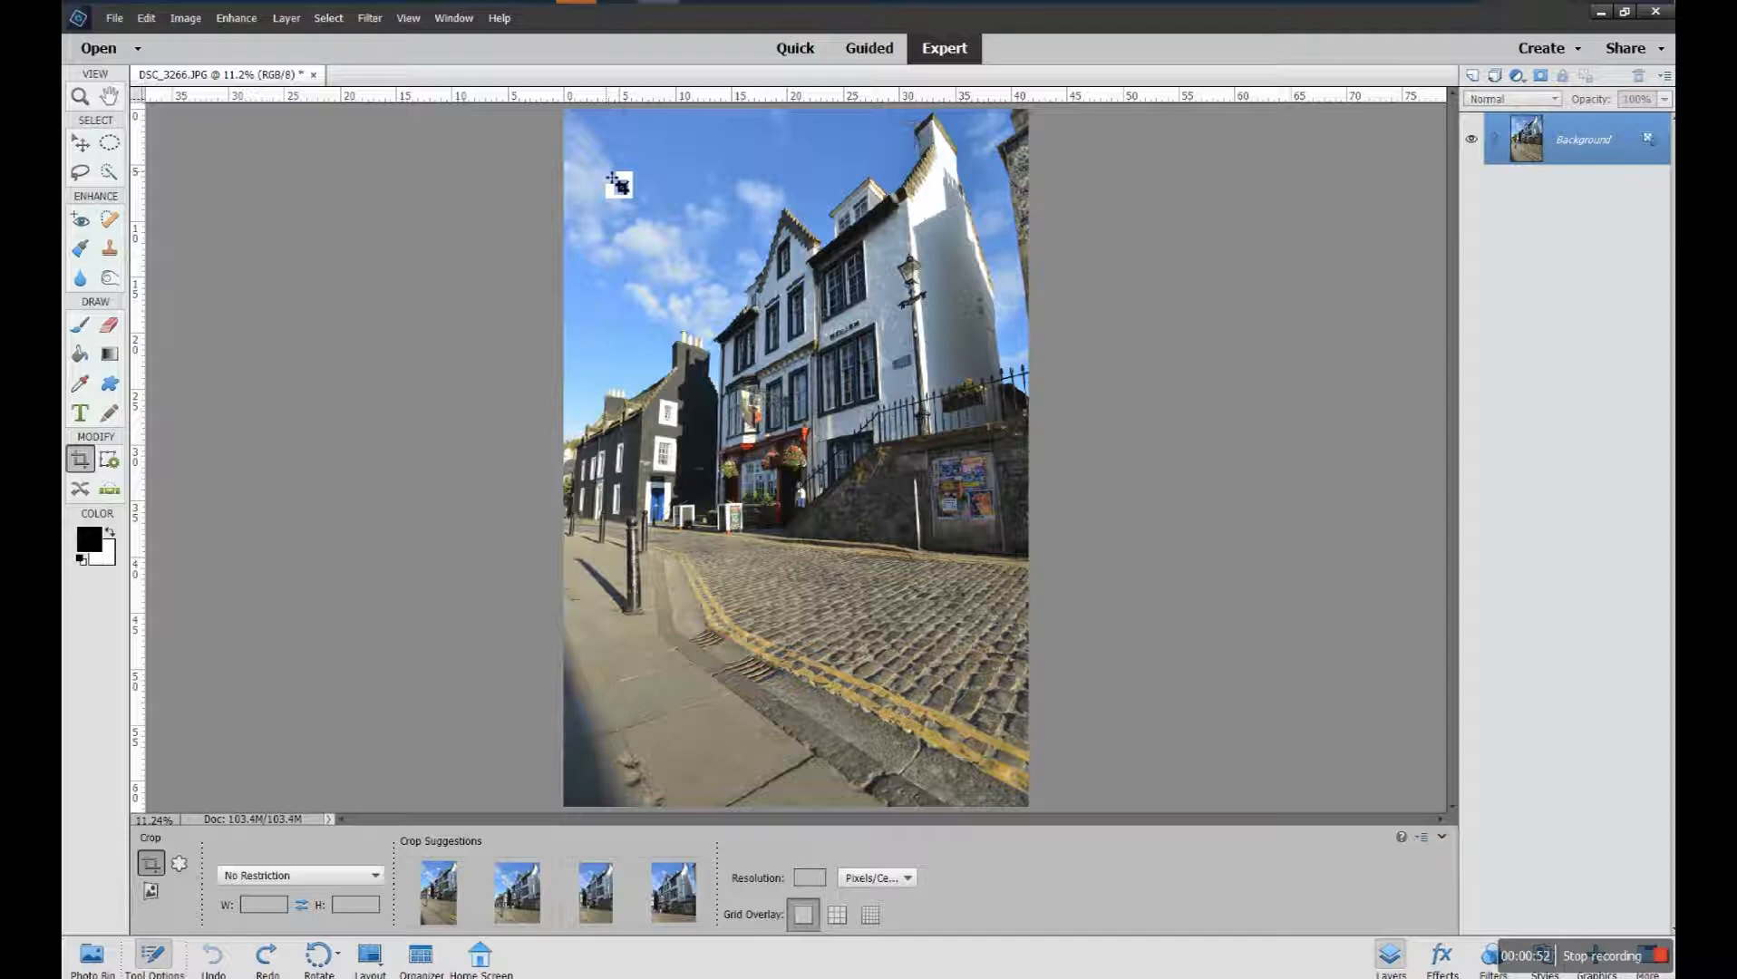
Draw an unrestricted crop box around the buildings and adjust its position and edges to trim the sky and pavement
left_click_drag(606, 171, 984, 702)
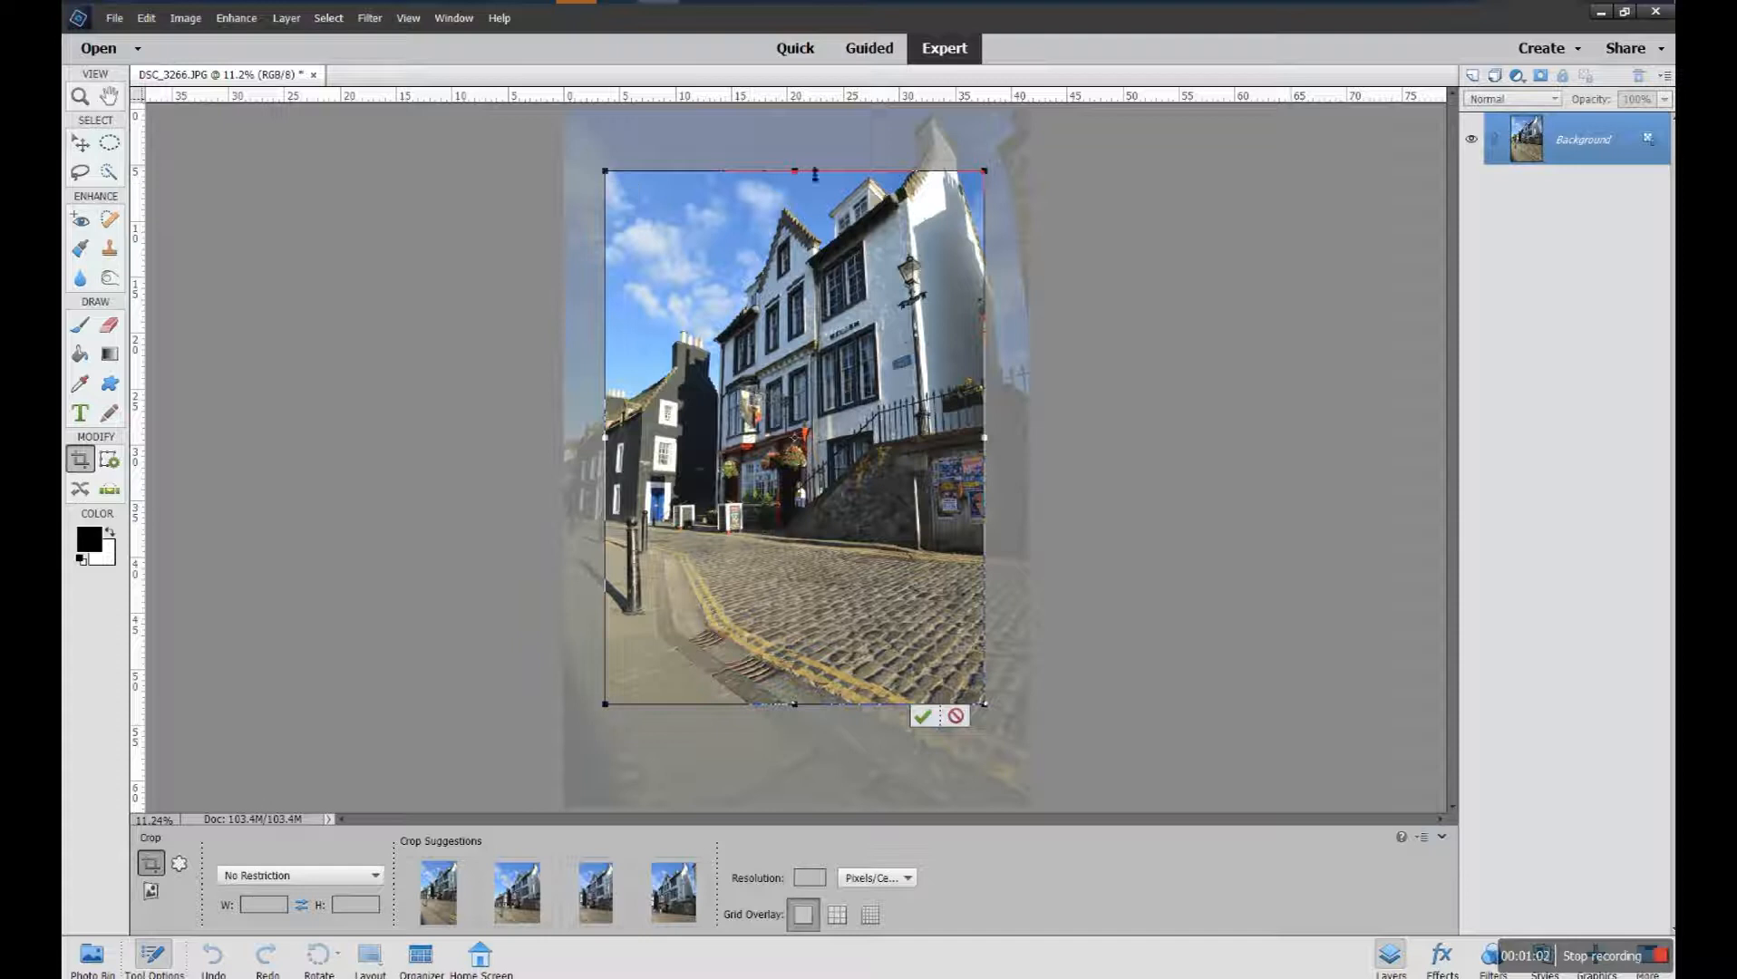
left_click_drag(871, 426, 873, 415)
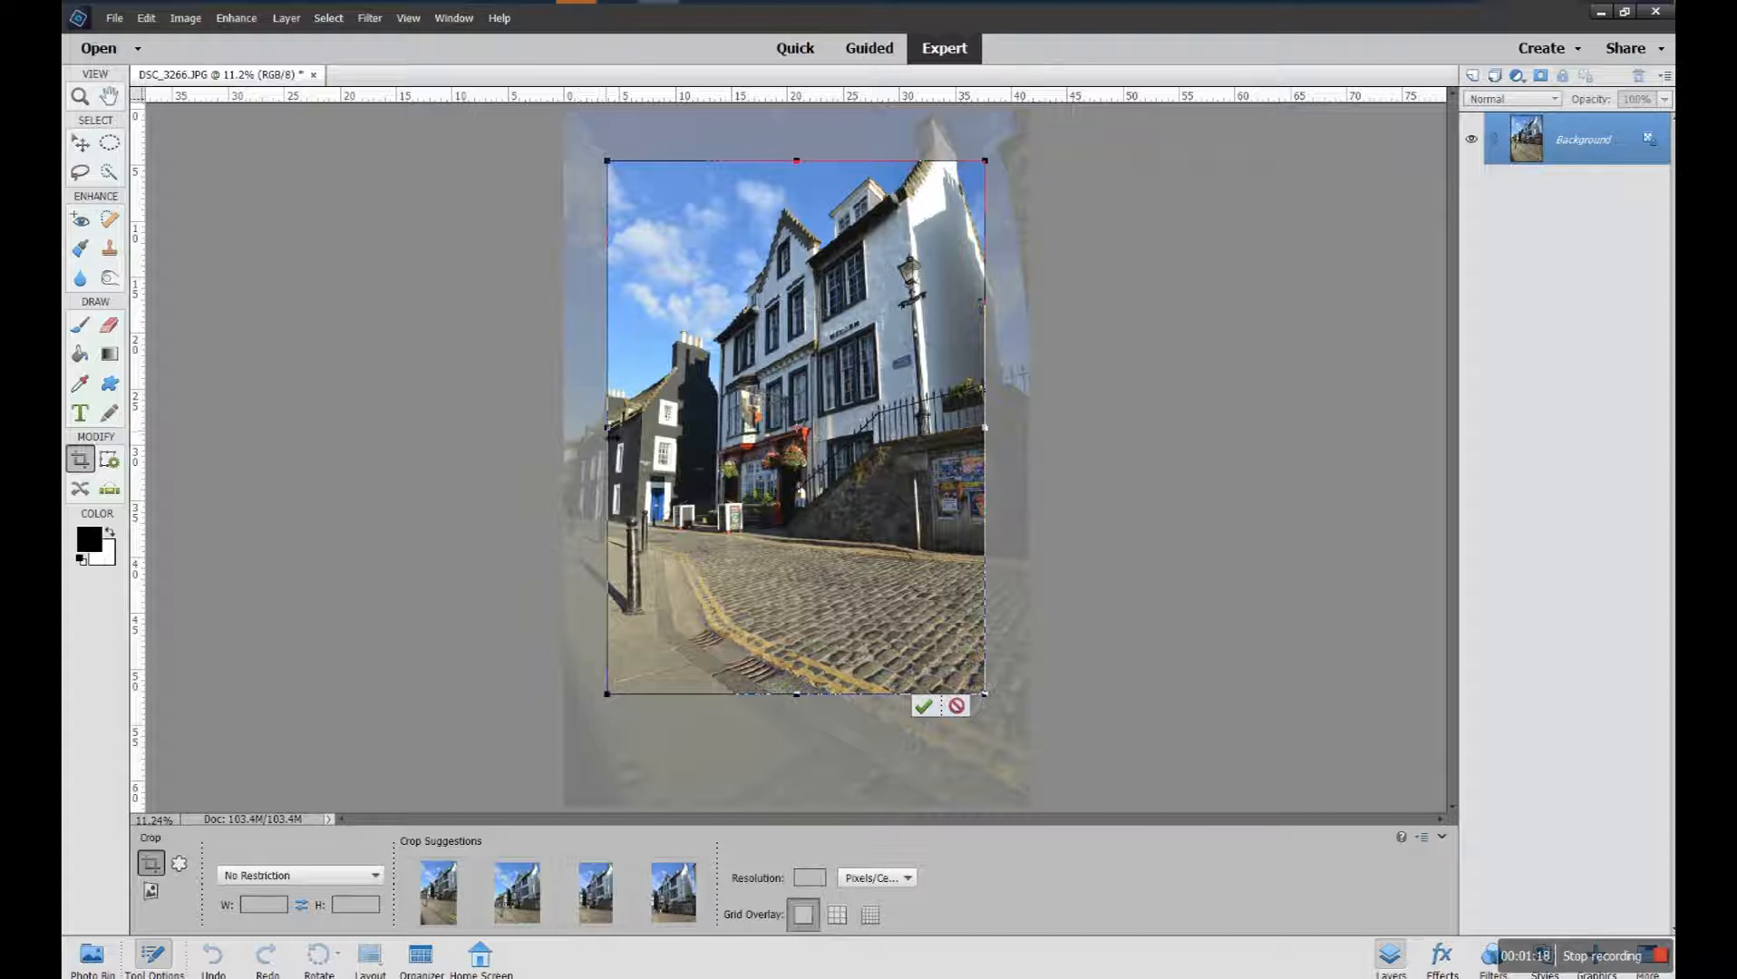
mouse_move(608, 426)
left_mouse_down()
mouse_move(716, 437)
mouse_move(610, 438)
left_mouse_up()
mouse_move(806, 696)
left_mouse_down()
mouse_move(806, 776)
mouse_move(806, 662)
left_mouse_up()
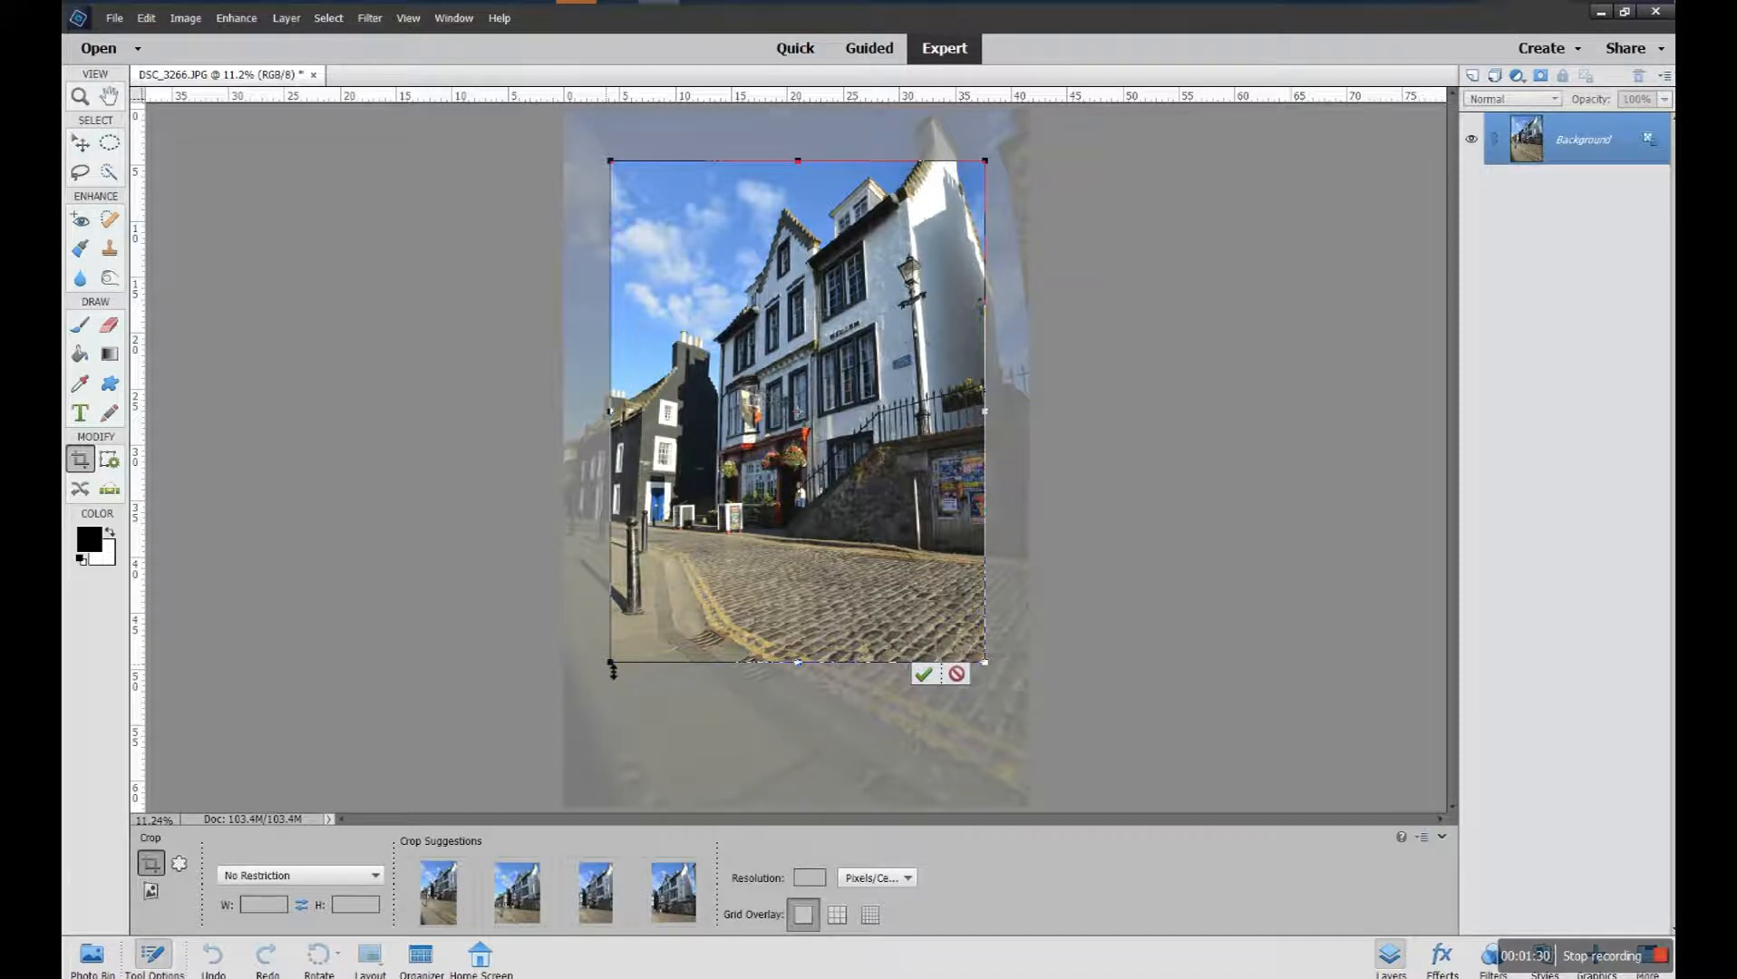
left_click_drag(616, 670, 621, 425)
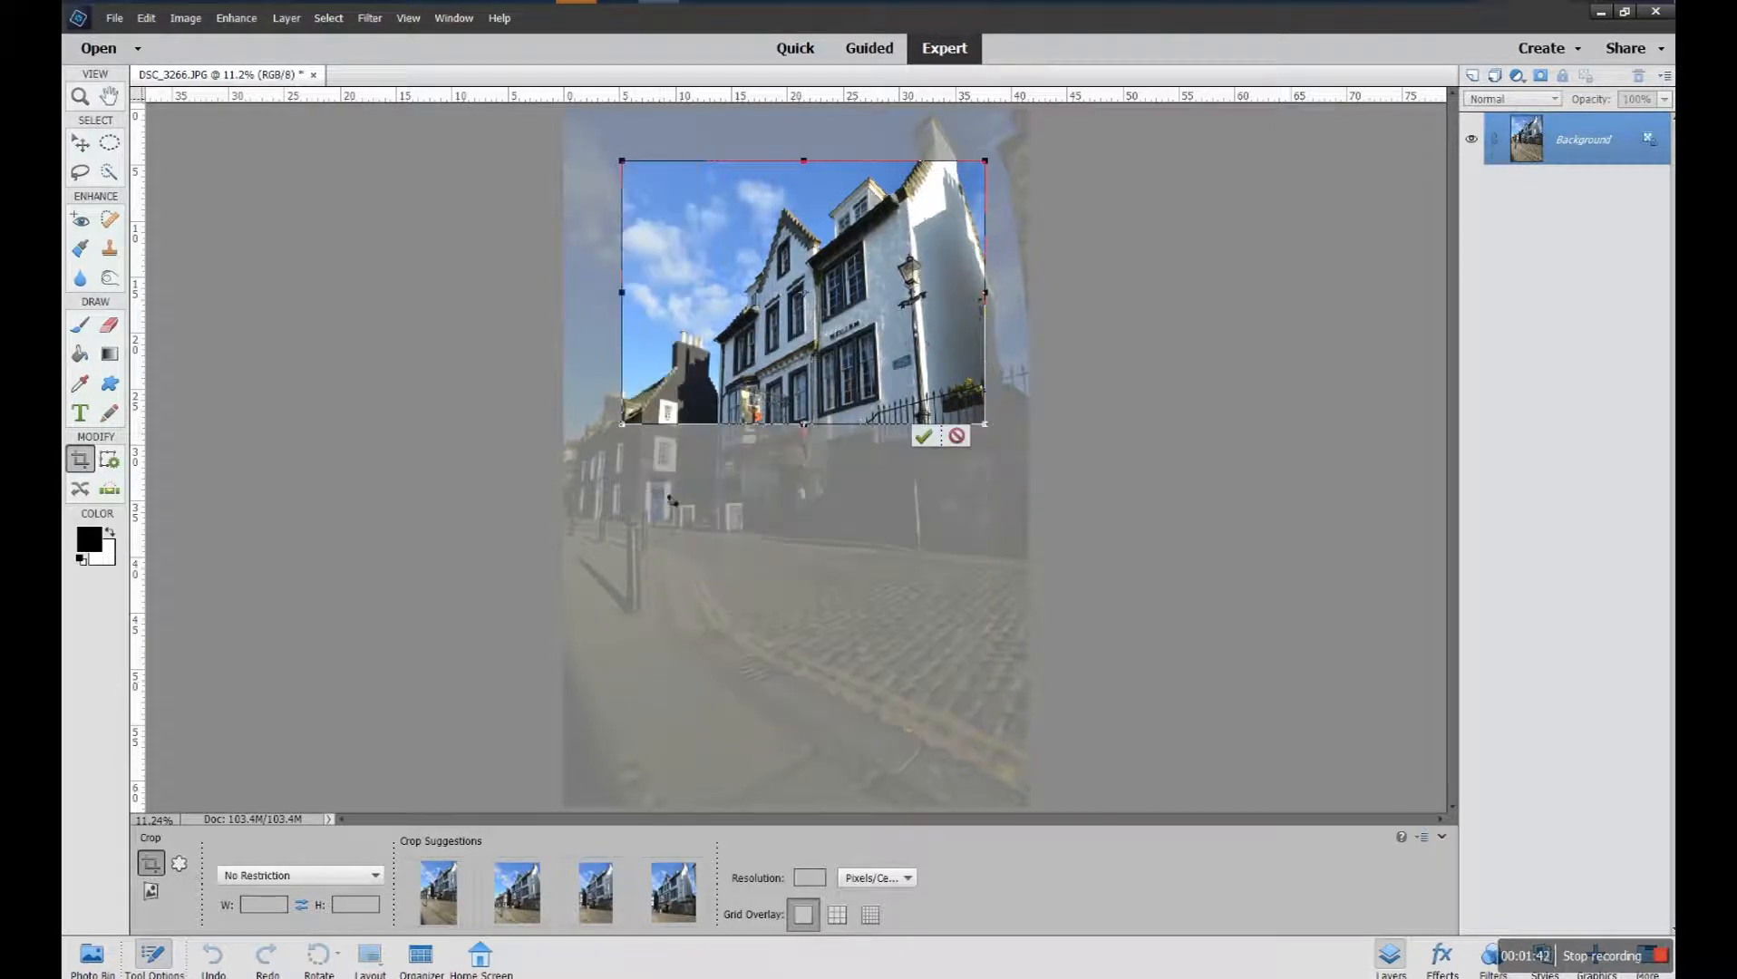
left_click_drag(626, 434, 624, 643)
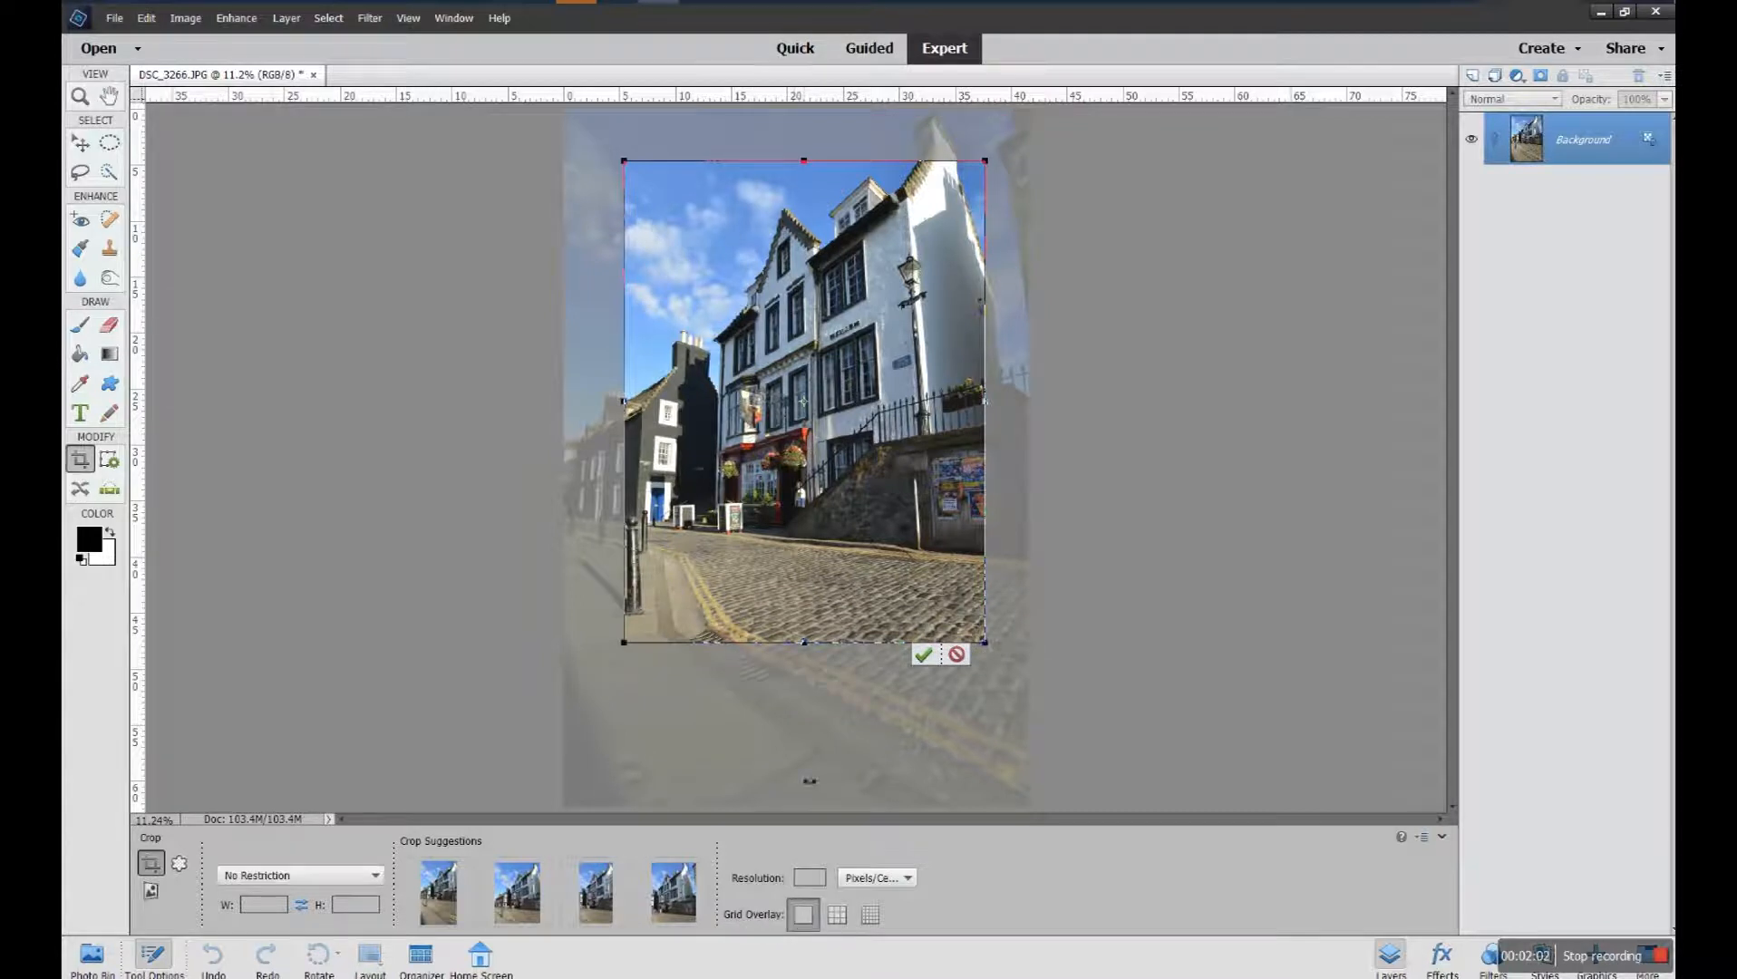
Try the Rule of Thirds and Grid overlays on the crop box while repositioning it over the buildings
left_click(831, 918)
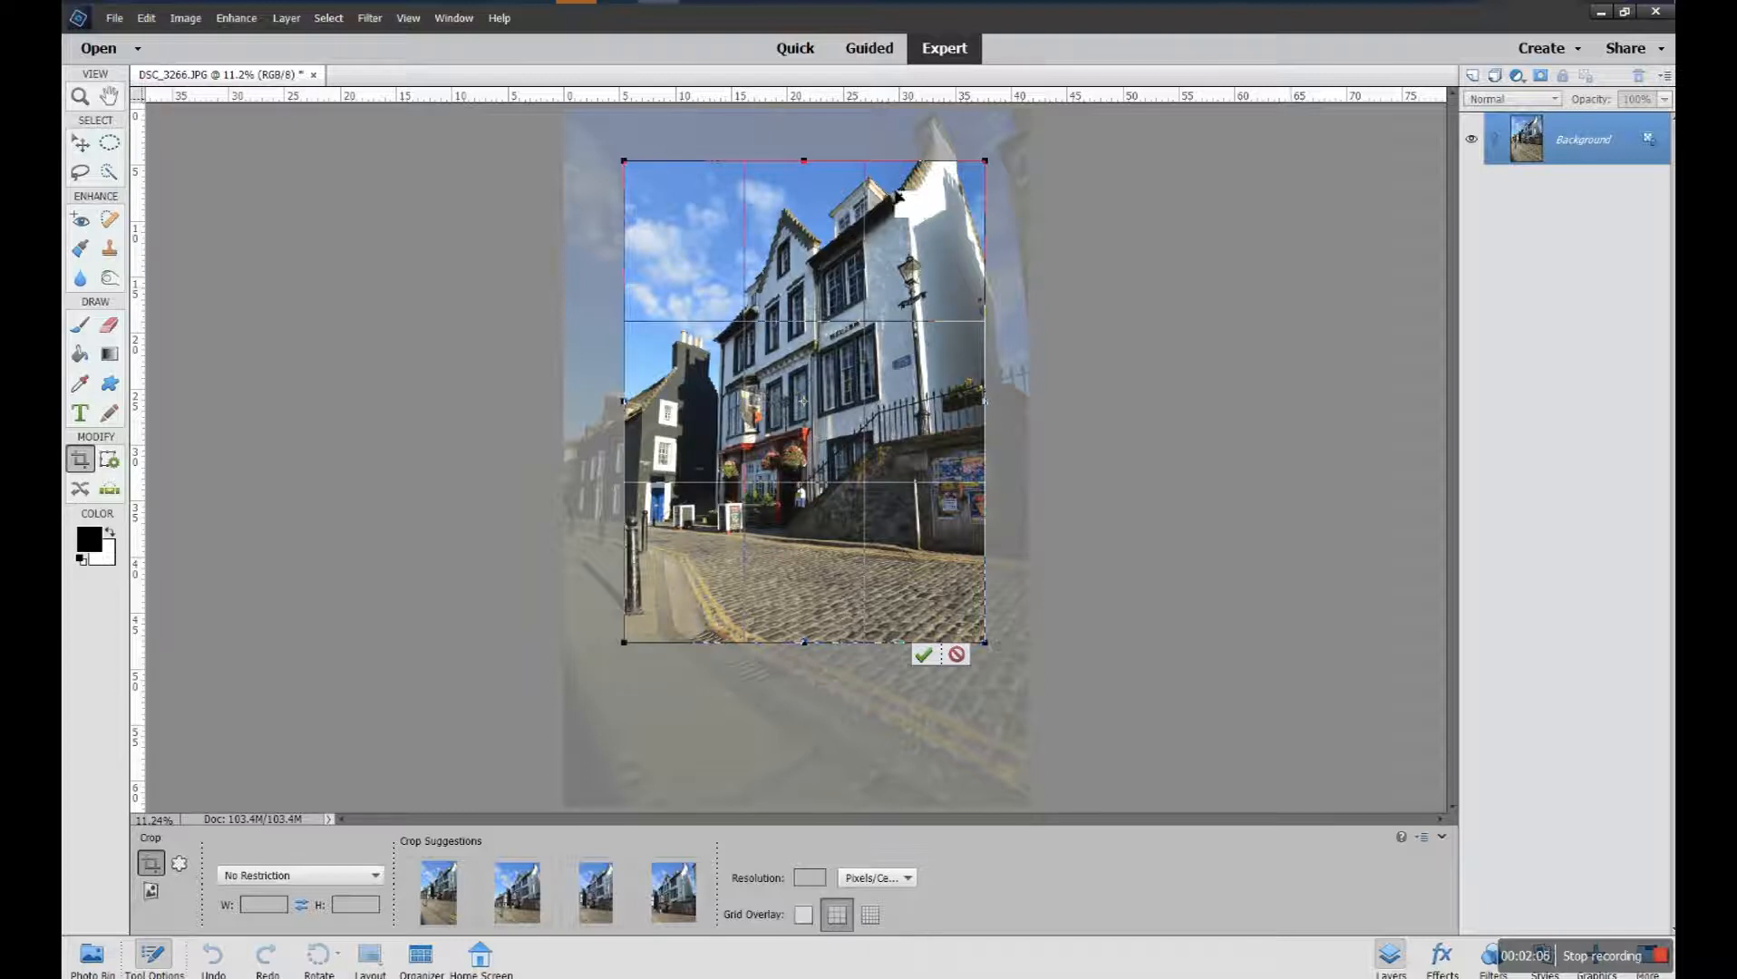
left_click_drag(894, 430, 890, 504)
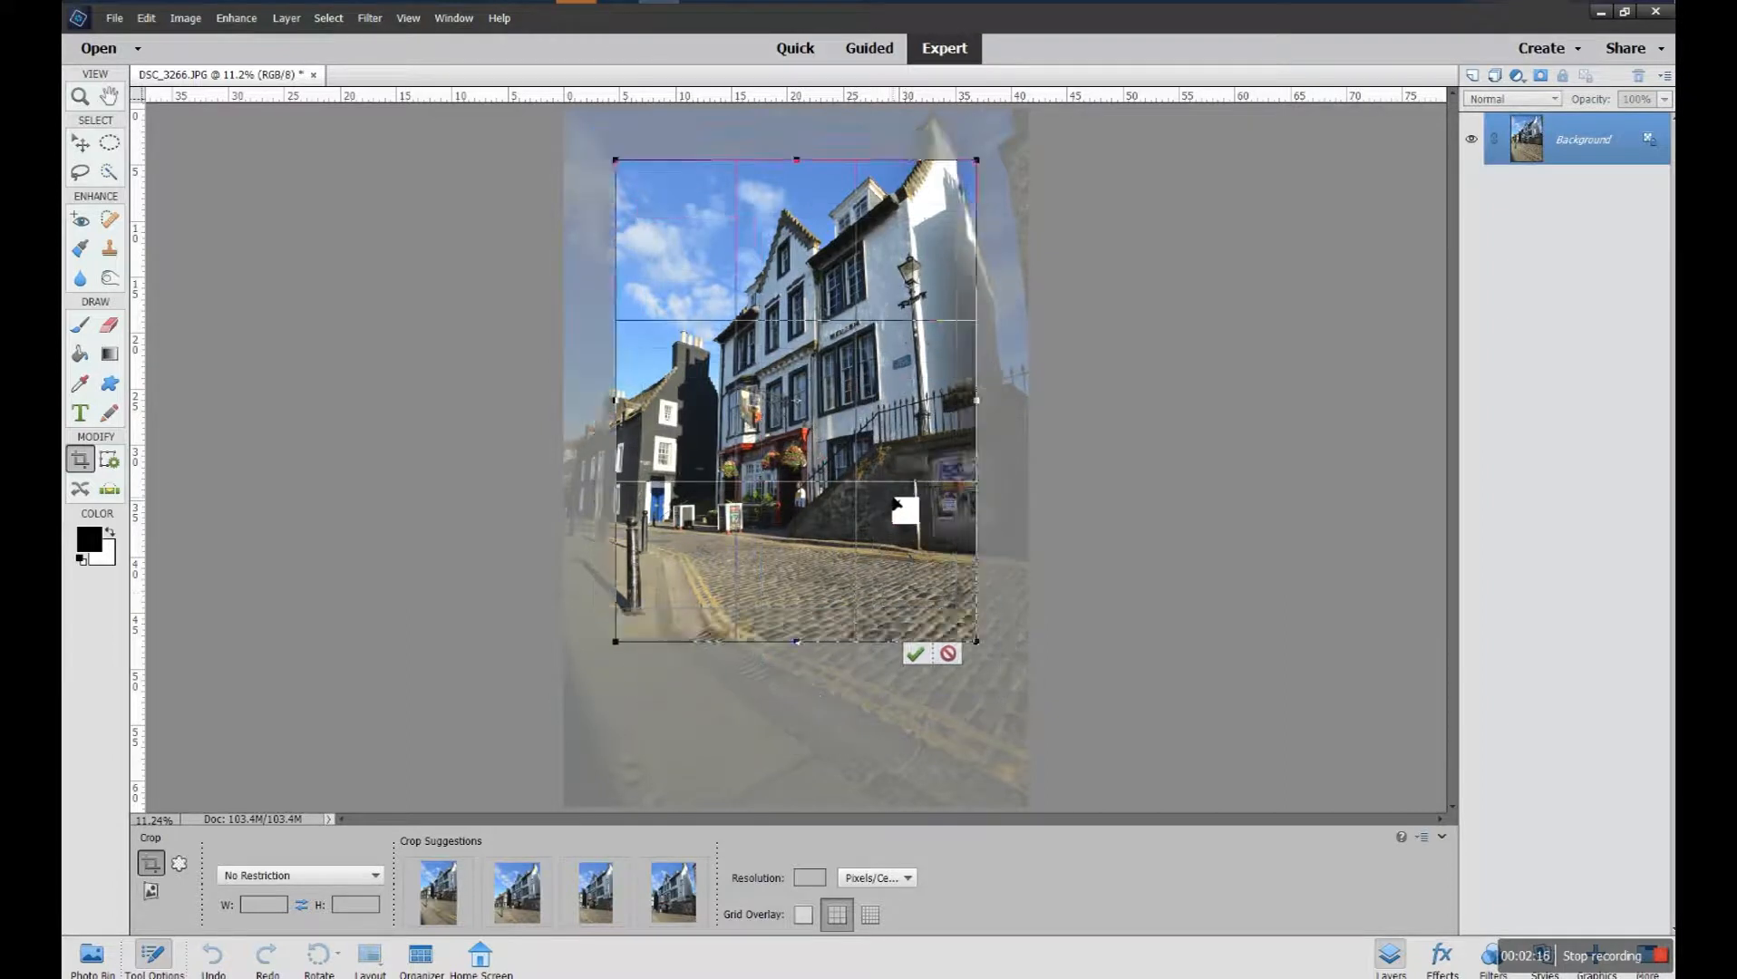
left_click(870, 914)
left_click_drag(830, 497, 835, 517)
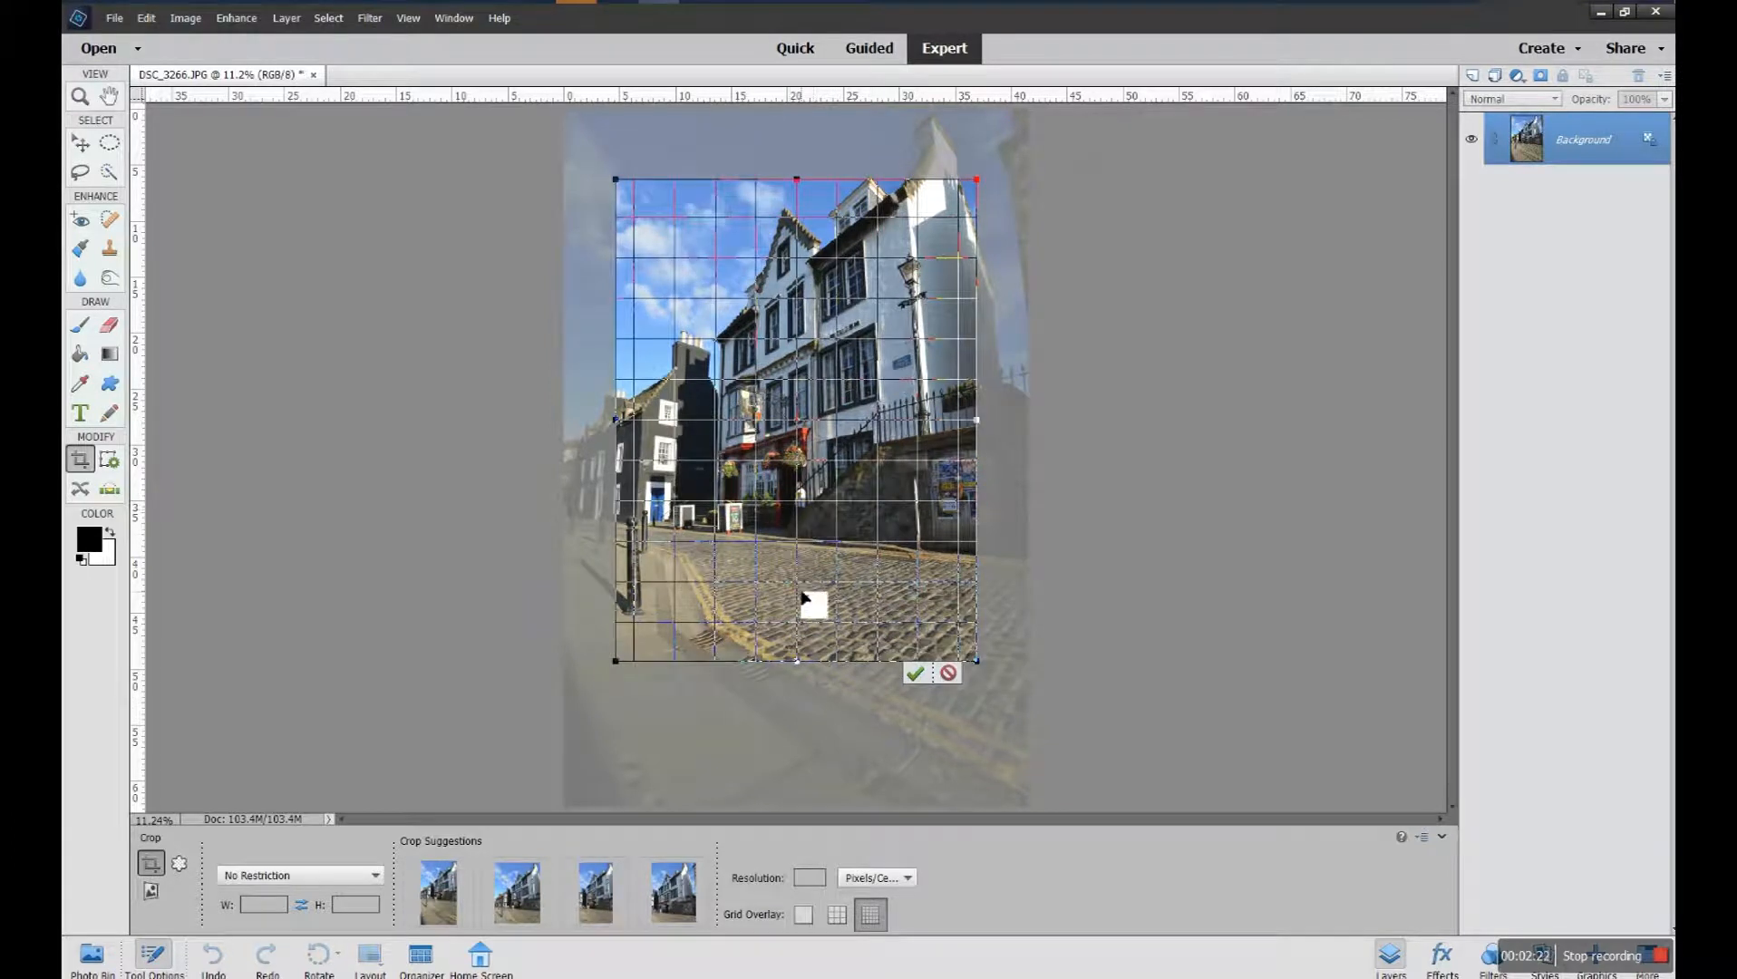
left_click_drag(805, 598, 729, 666)
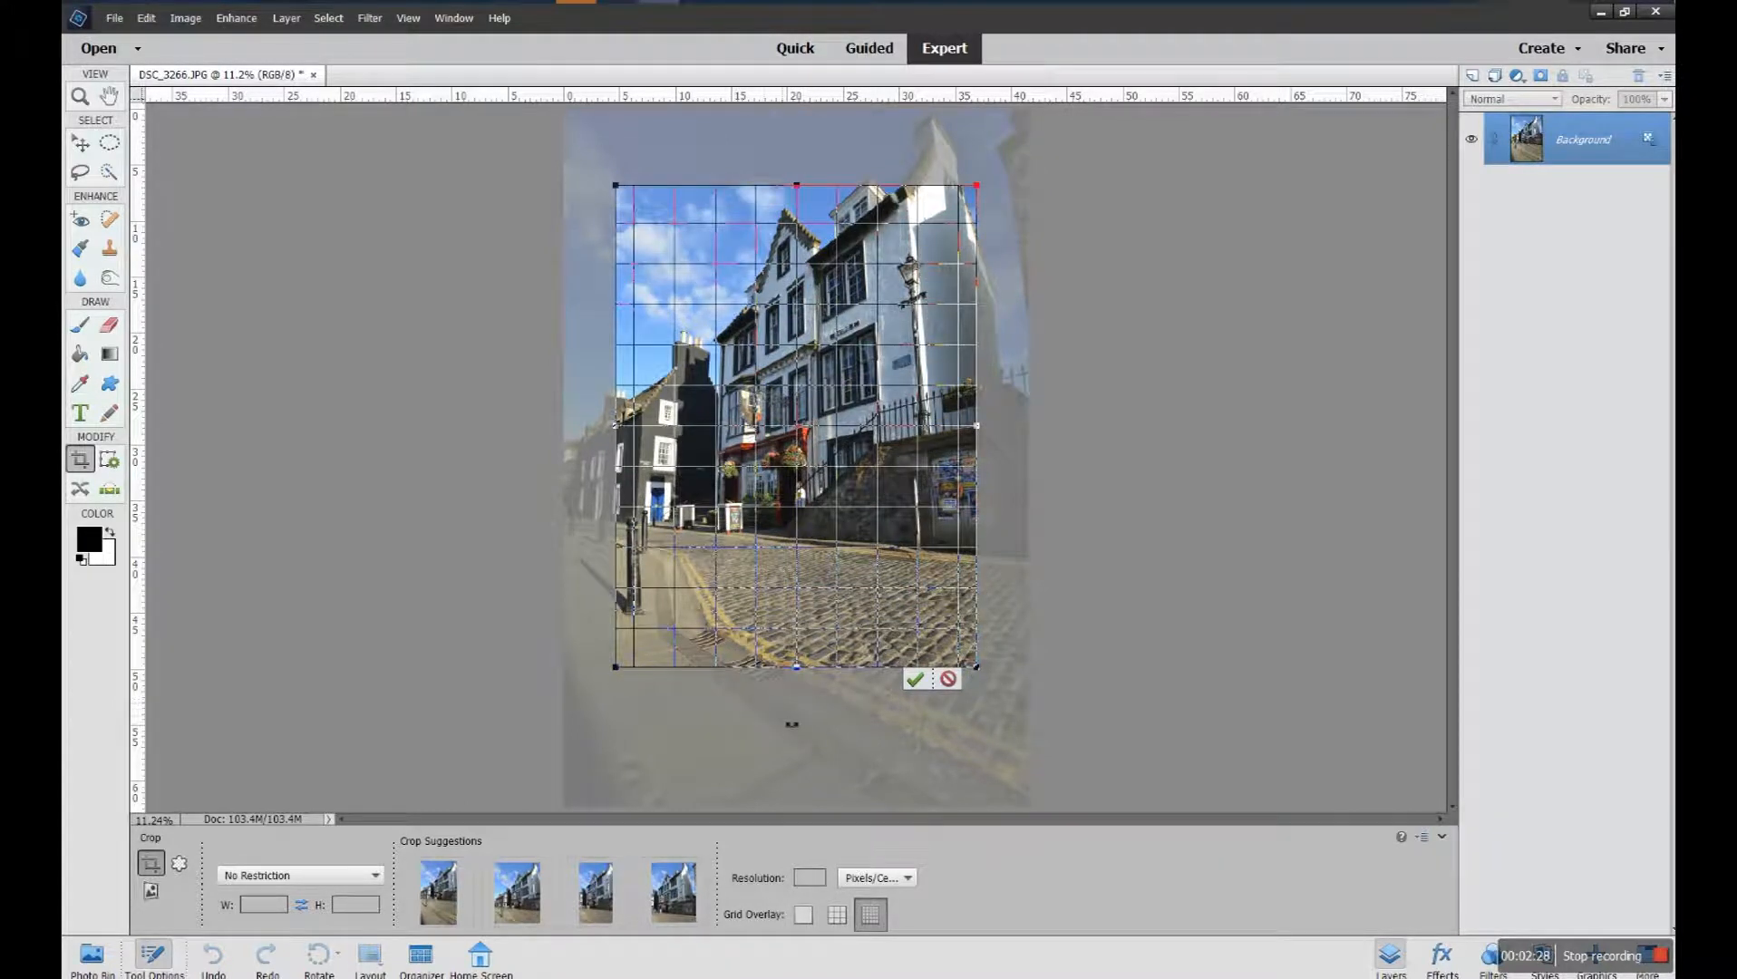
Set the crop resolution unit to Pixels/Inch
left_click(824, 884)
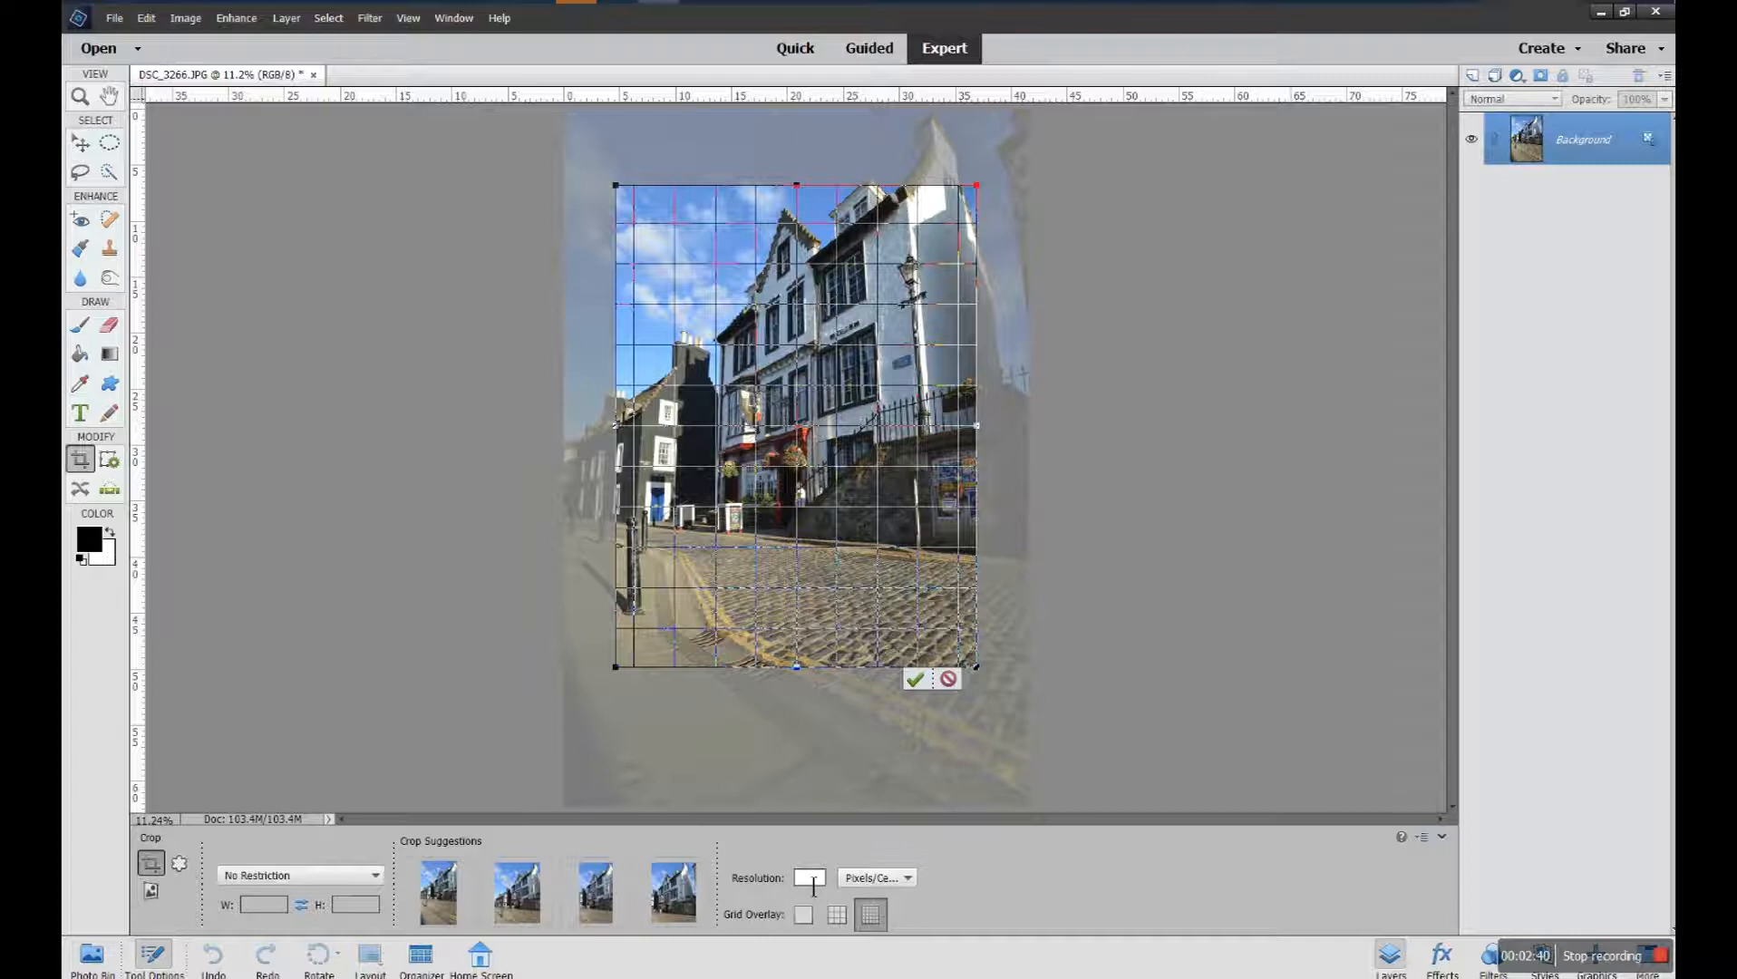
left_click(898, 877)
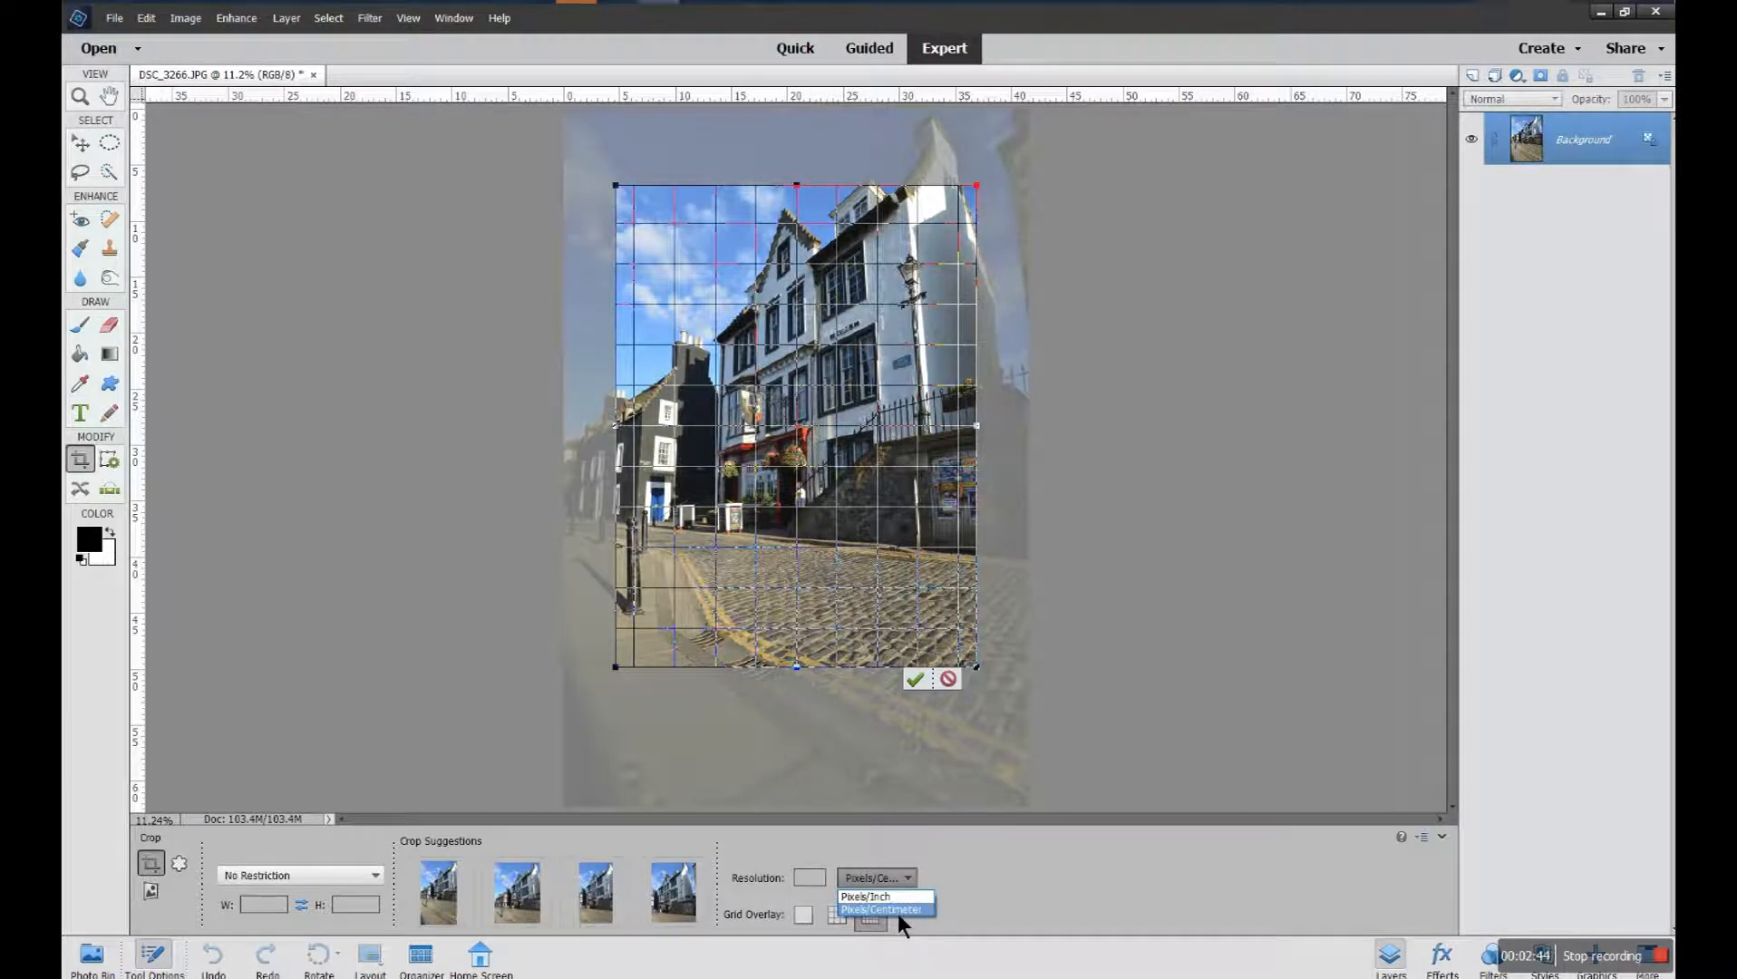
left_click(886, 897)
left_click(824, 884)
type("300")
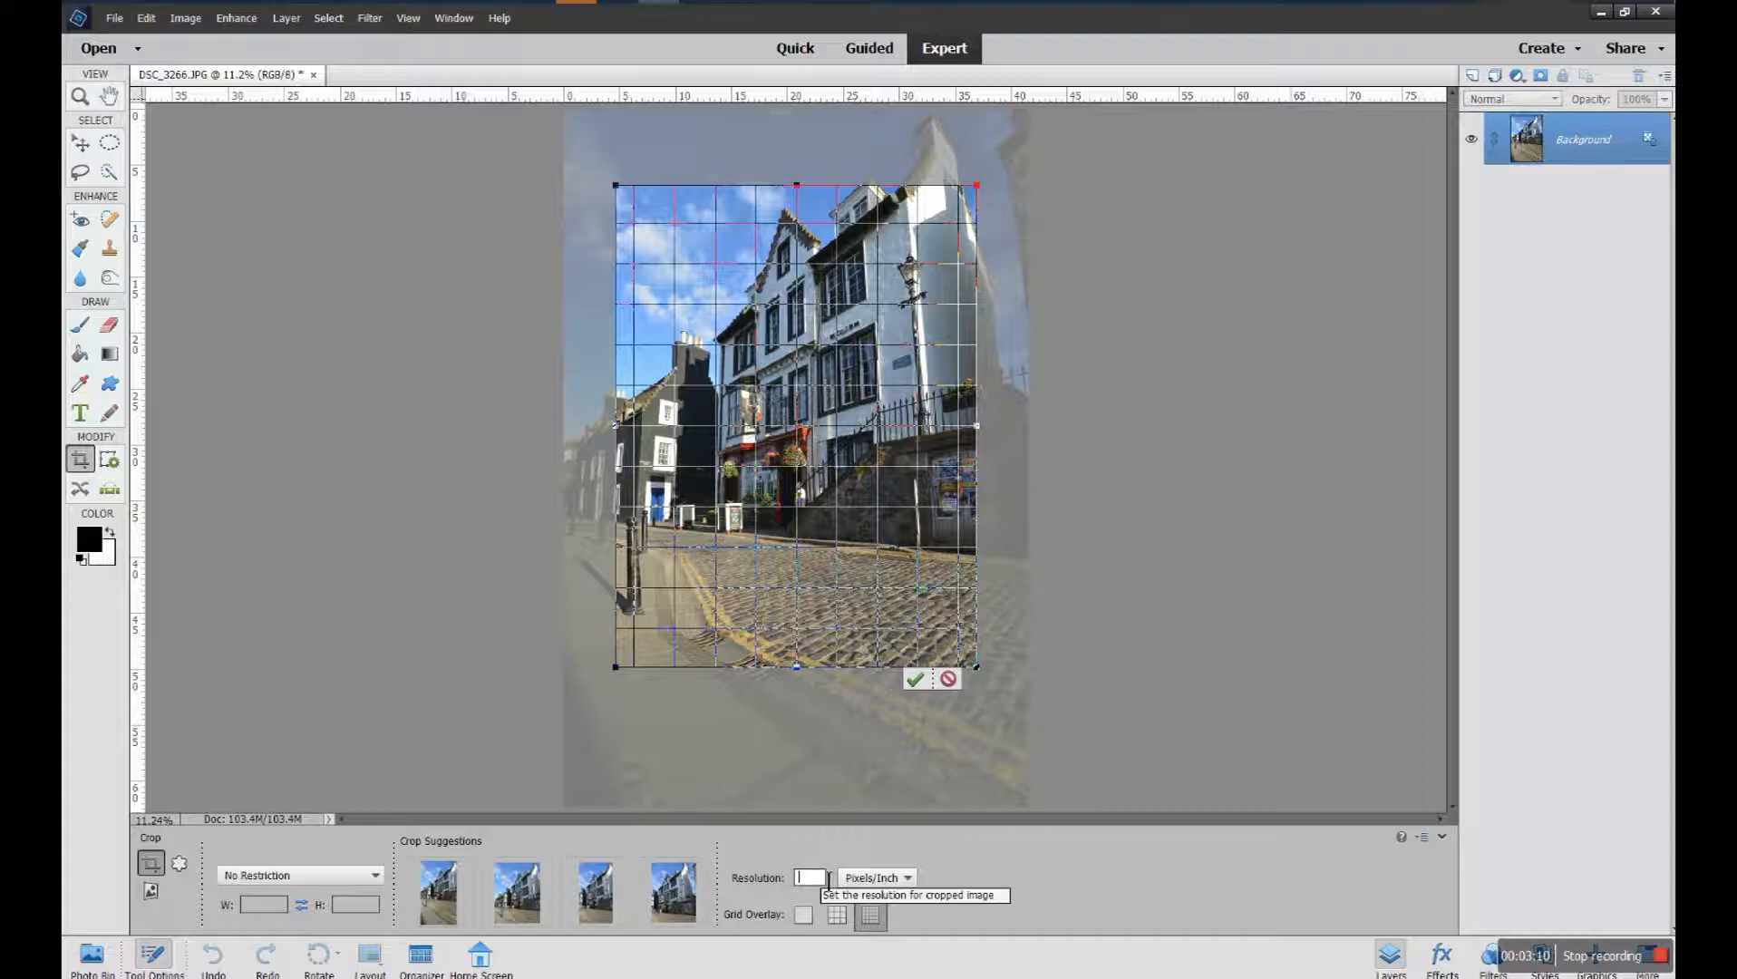
left_click(702, 884)
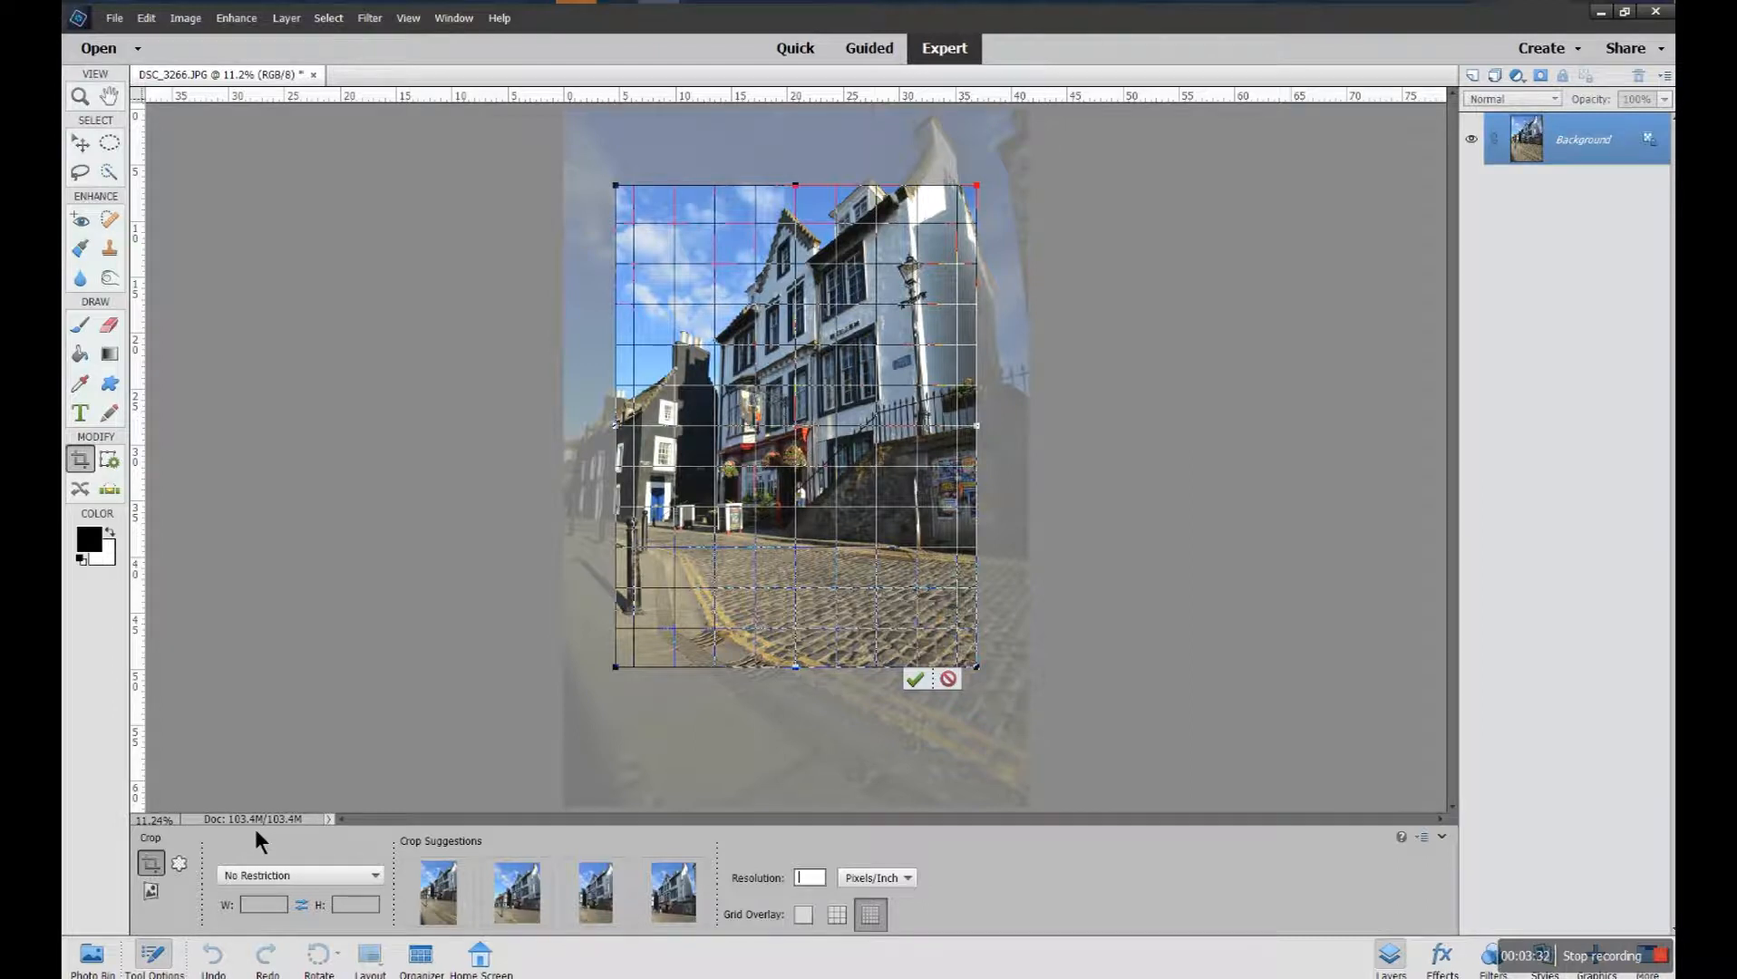
Apply the unrestricted crop and undo it to restore the full photo
left_click(915, 680)
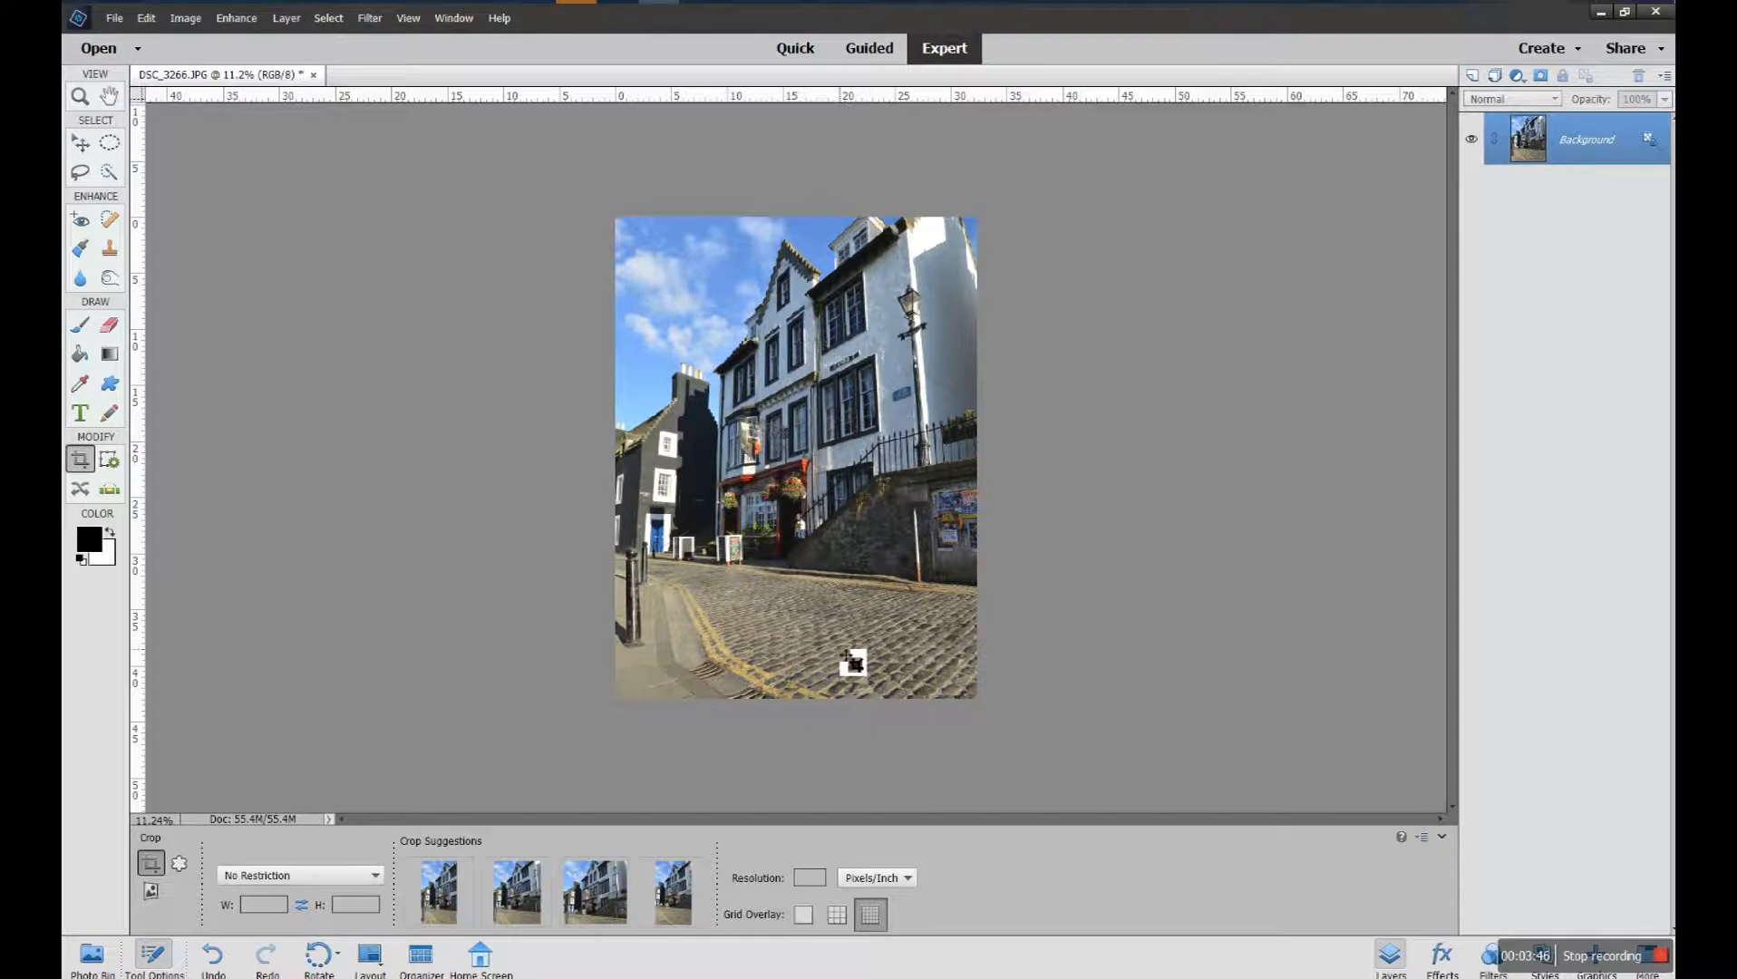
left_click(217, 956)
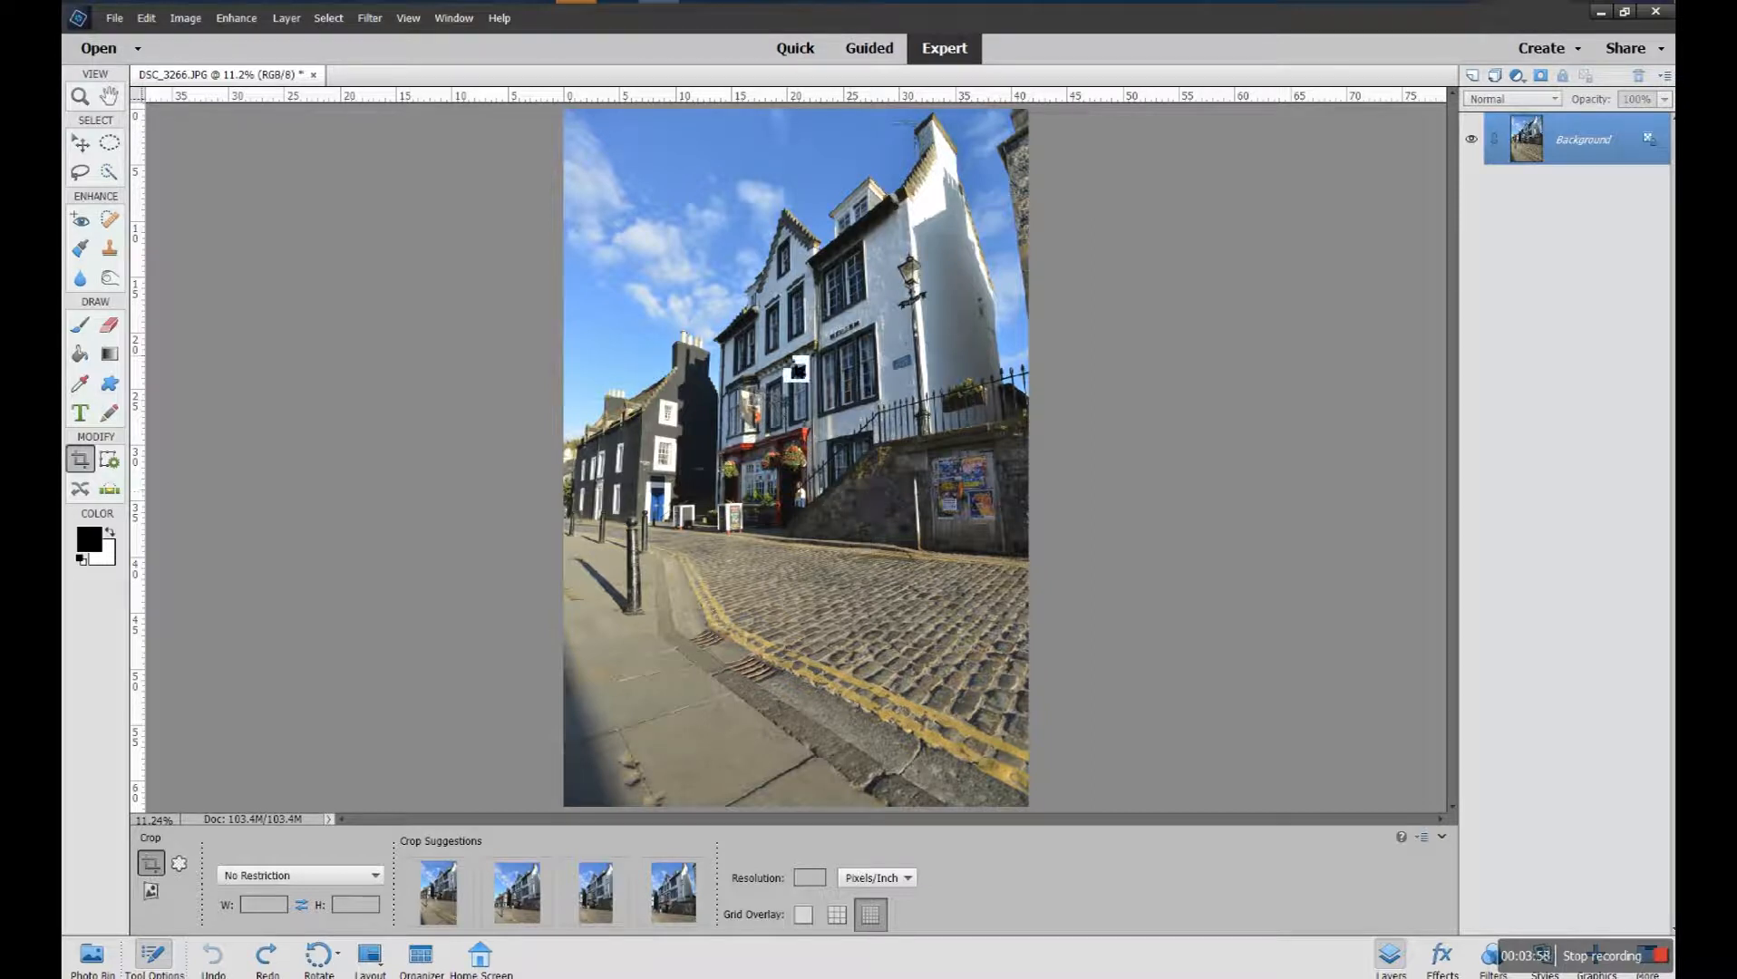
Draw a new unrestricted crop box around the buildings and shift it over the photo
left_click_drag(609, 163, 993, 698)
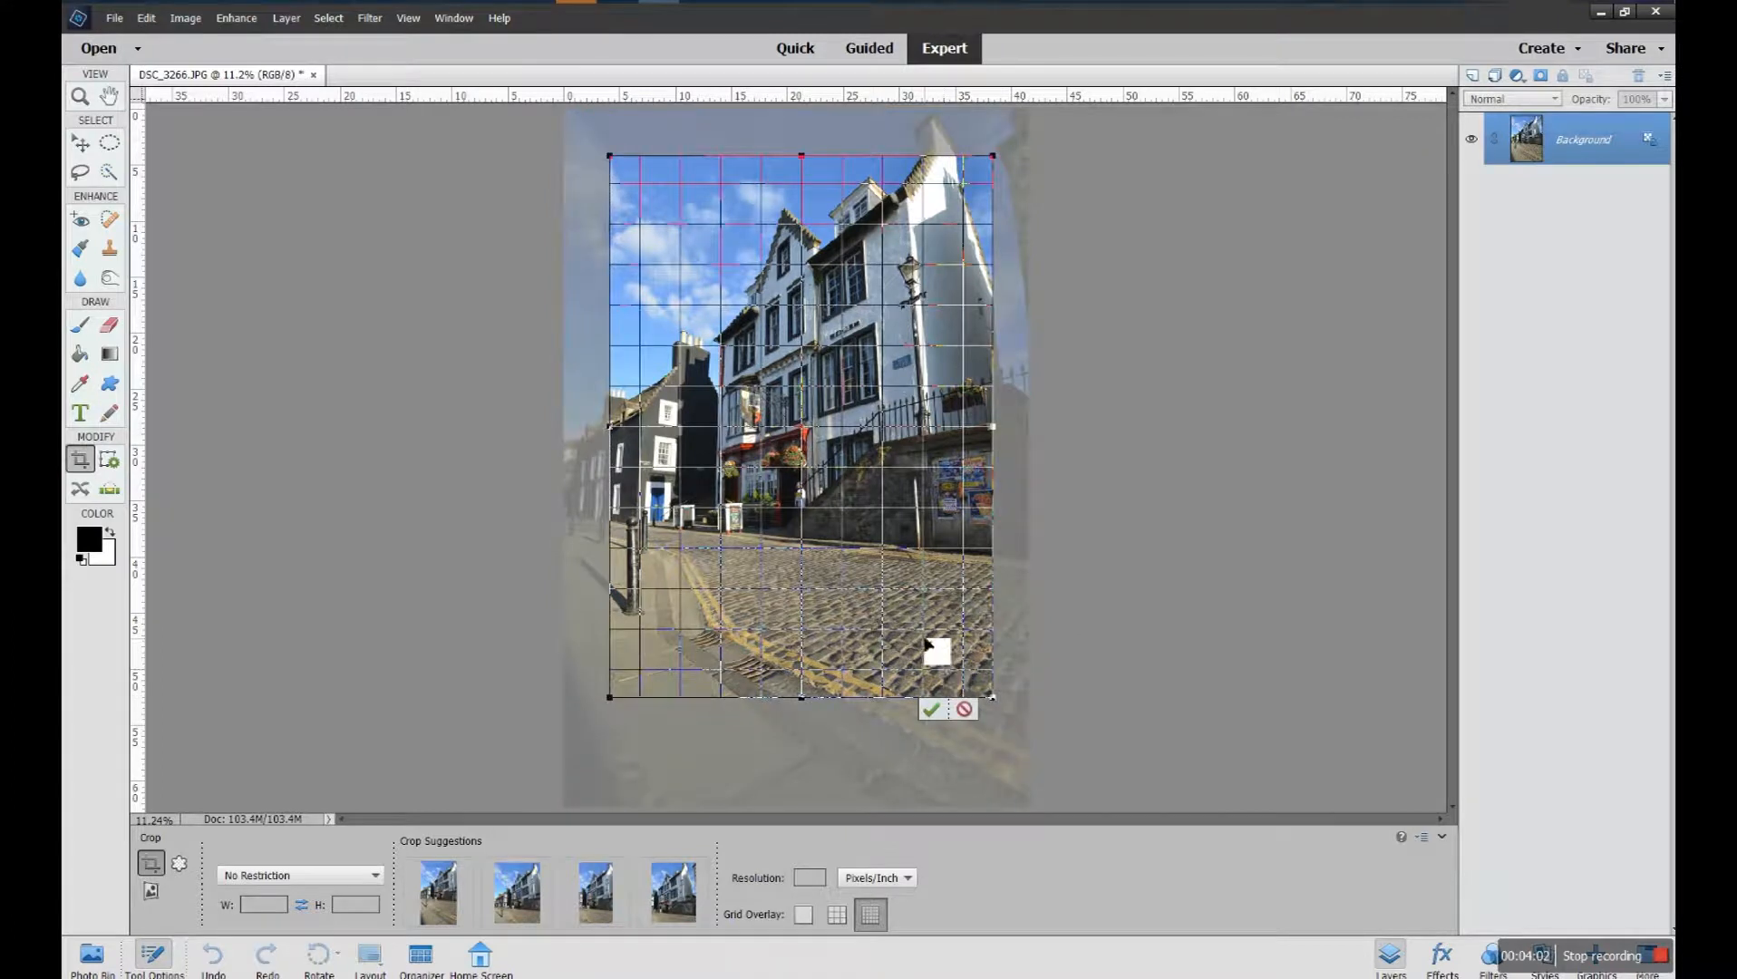
left_click_drag(795, 302, 791, 315)
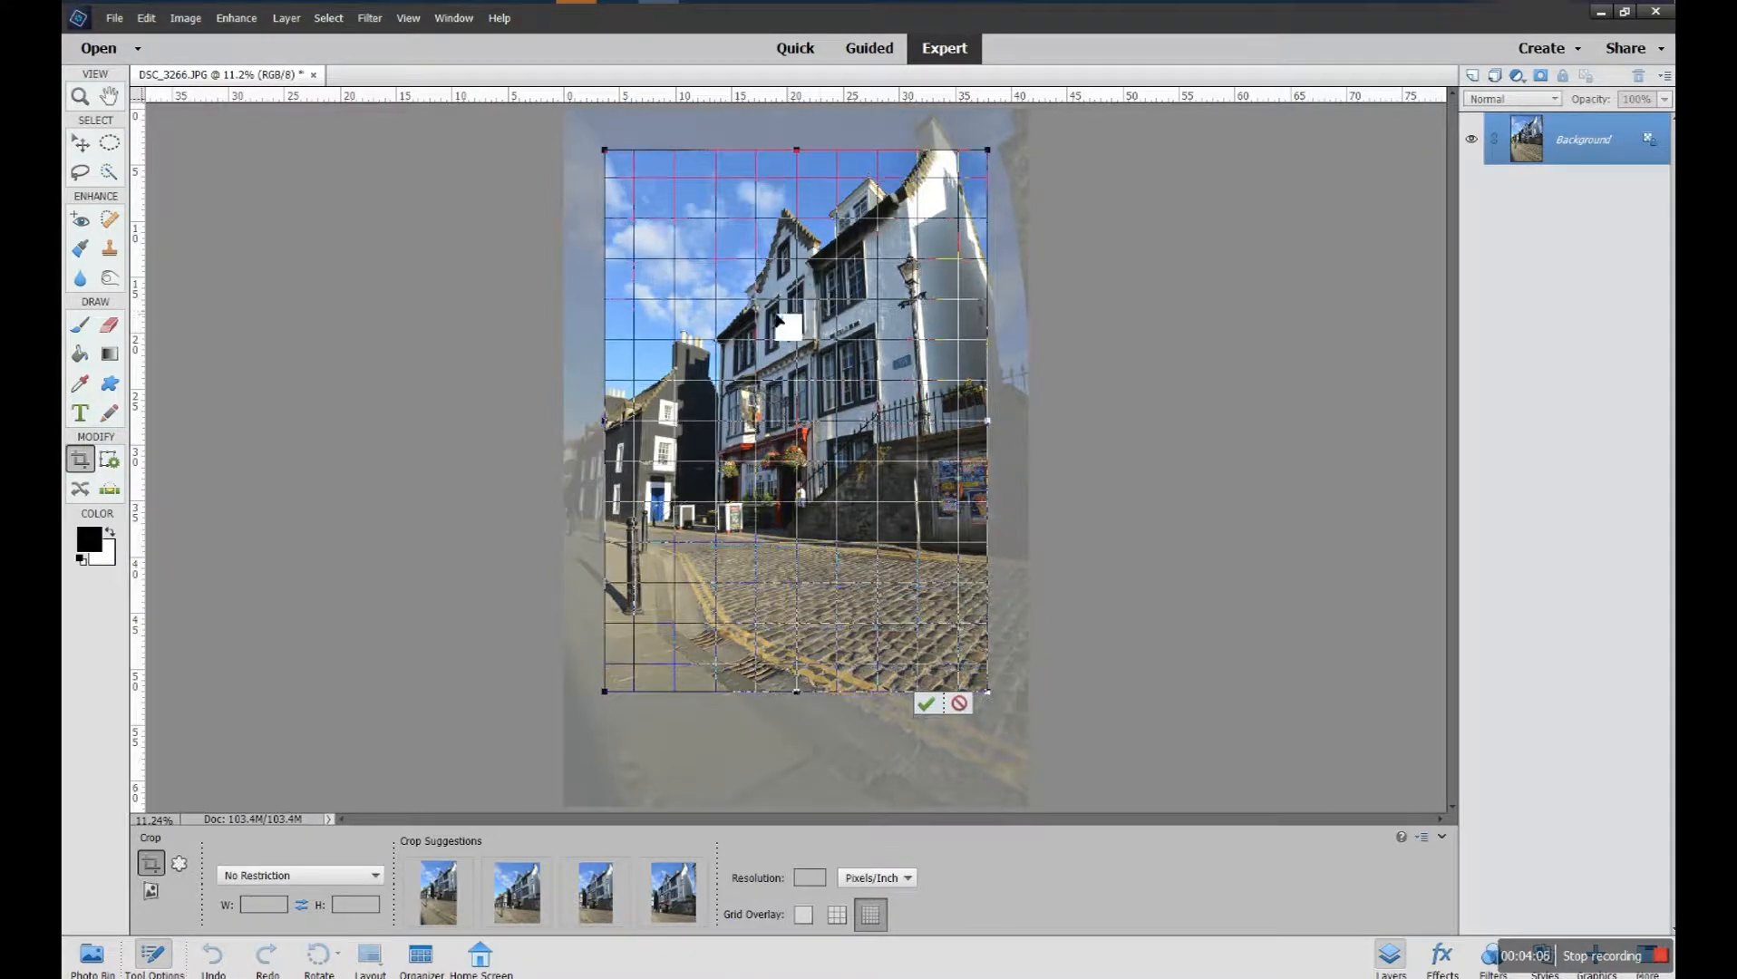
left_click_drag(897, 456, 915, 475)
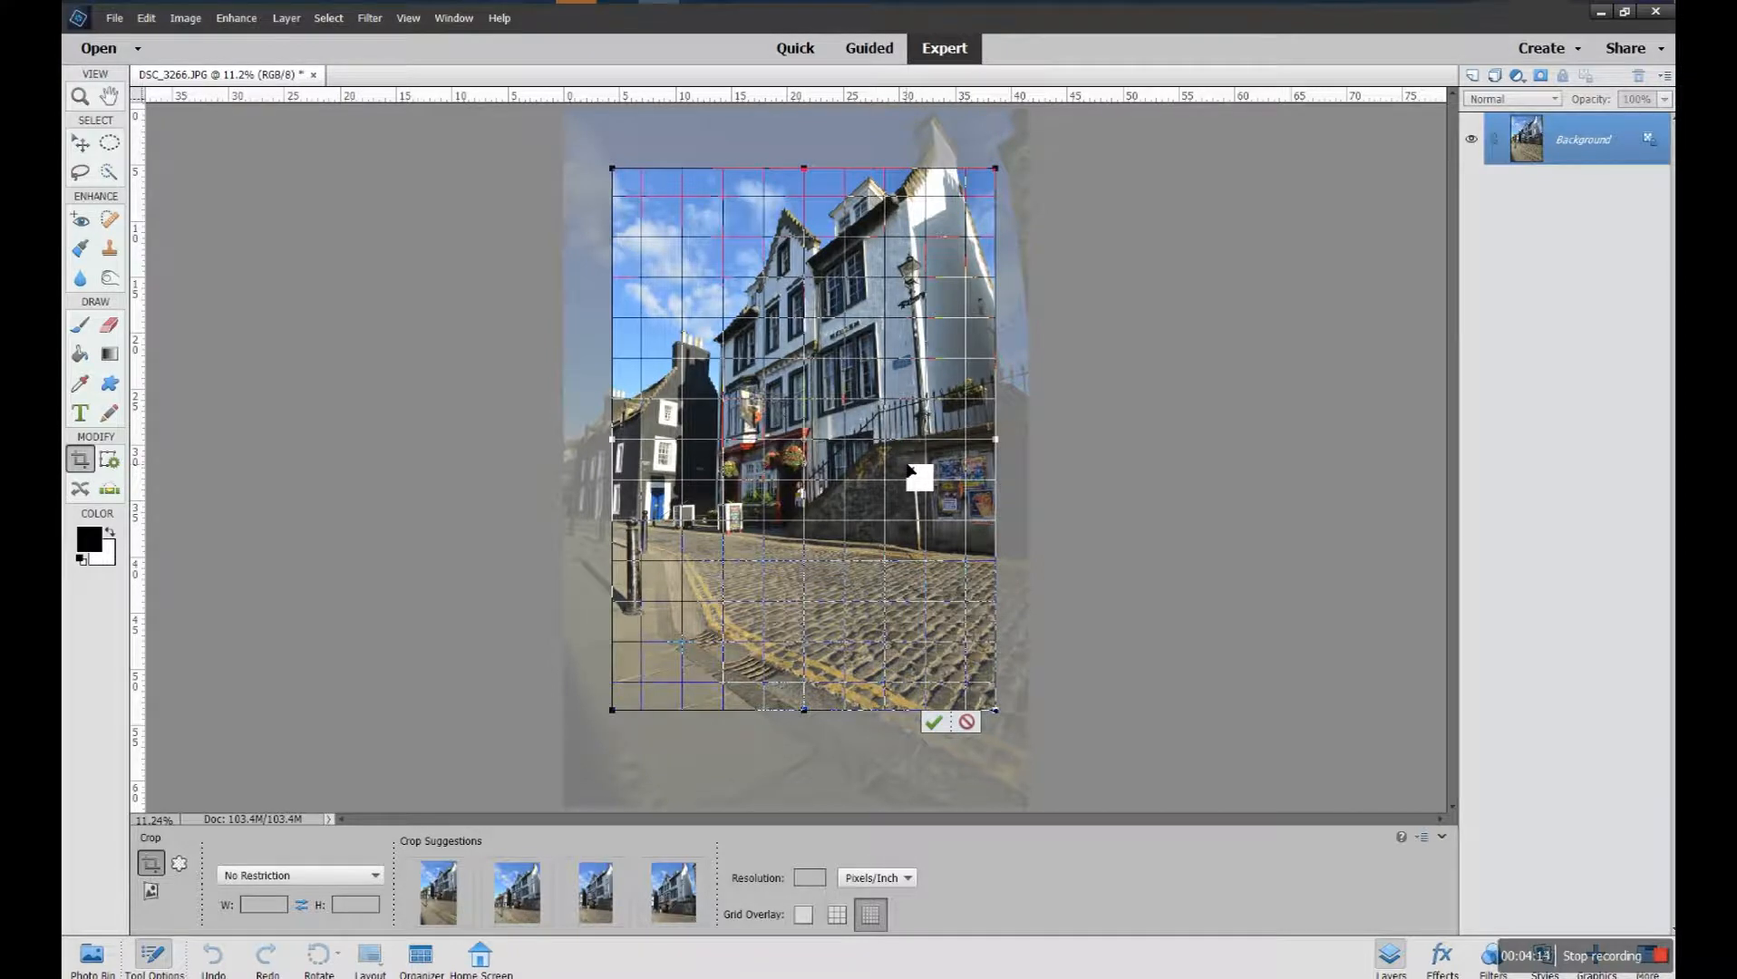
Nudge the crop box up, down, right and left in small increments to fine-tune its position
key("Up")
key("Up")
key("Up")
key("Up")
key("Up")
key("Up")
key("Up")
key("Up")
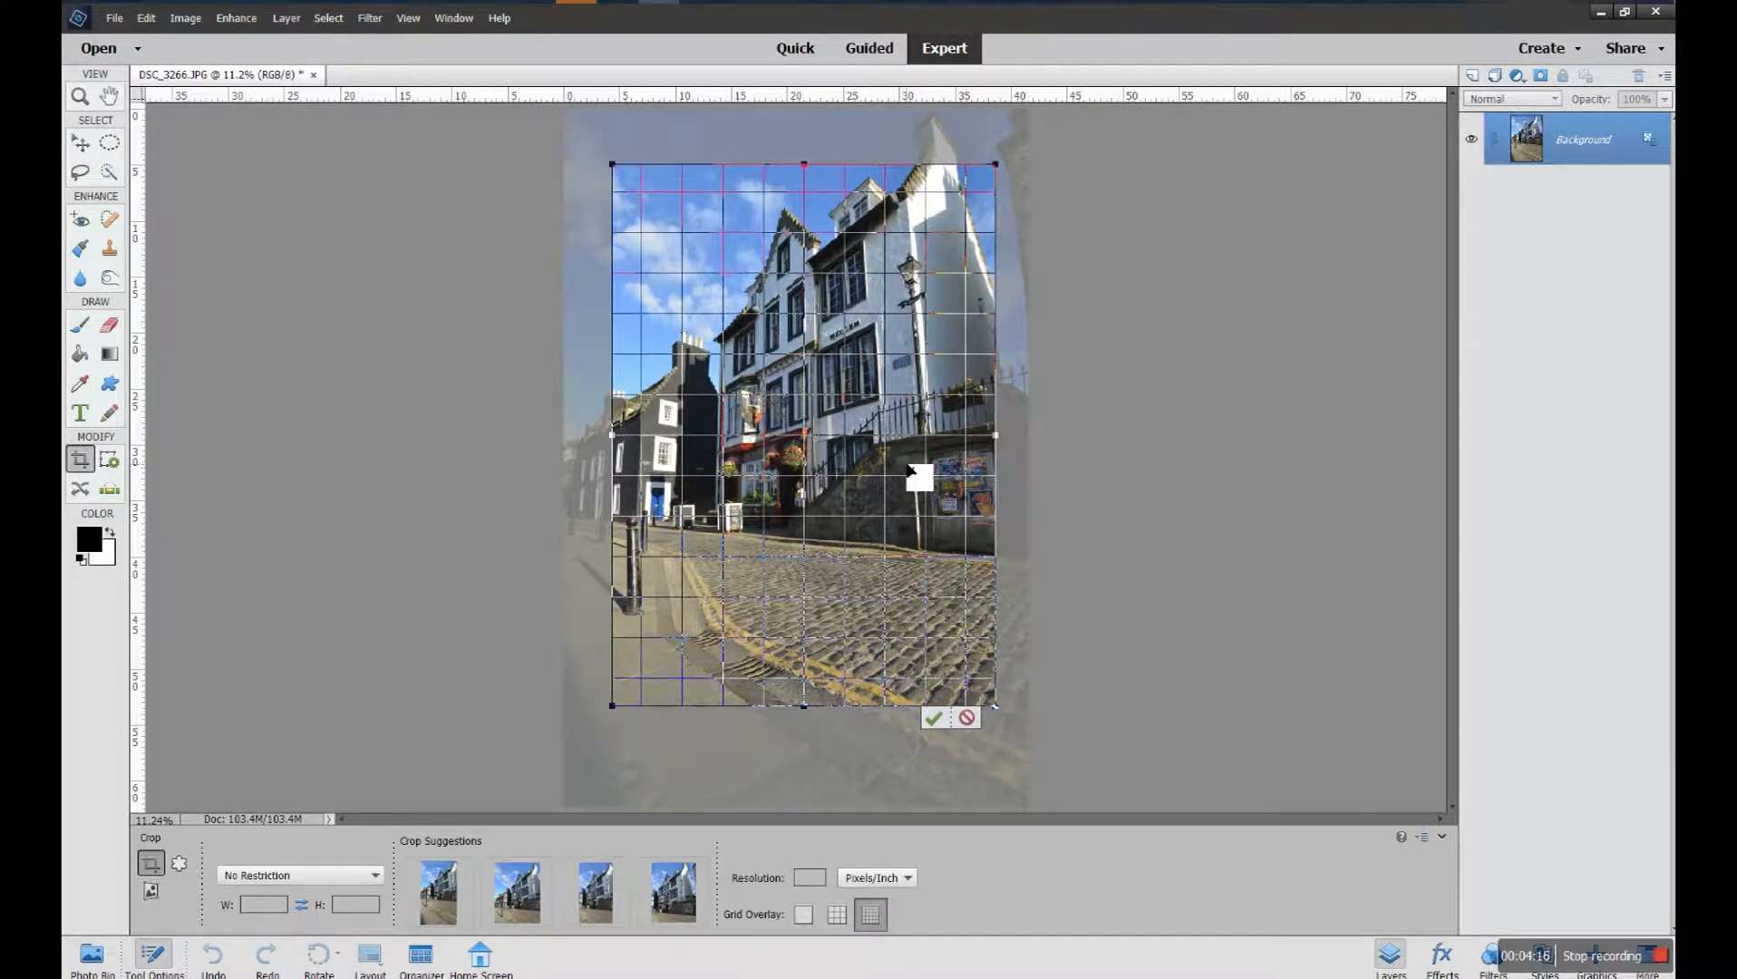
key("Up")
key("Up")
key("Up")
key("Up")
key("Up")
key("Up")
key("Up")
key("Up")
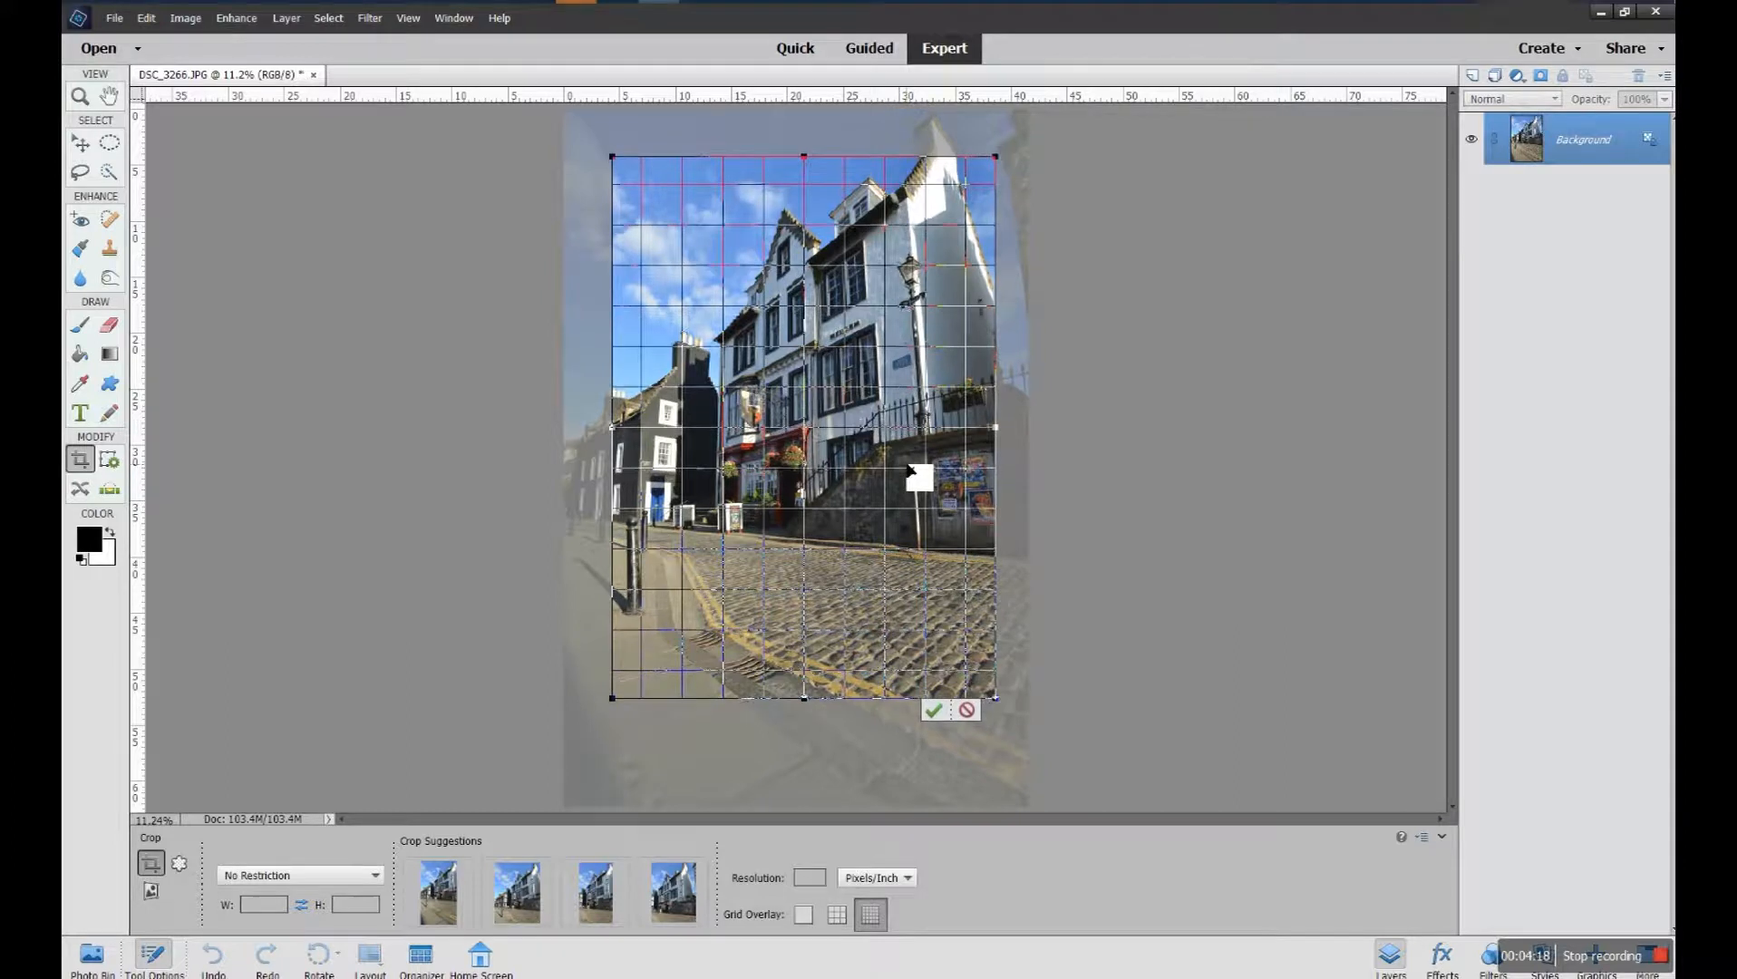
key("Down")
key("Down")
key("Down")
key("Down")
key("Down")
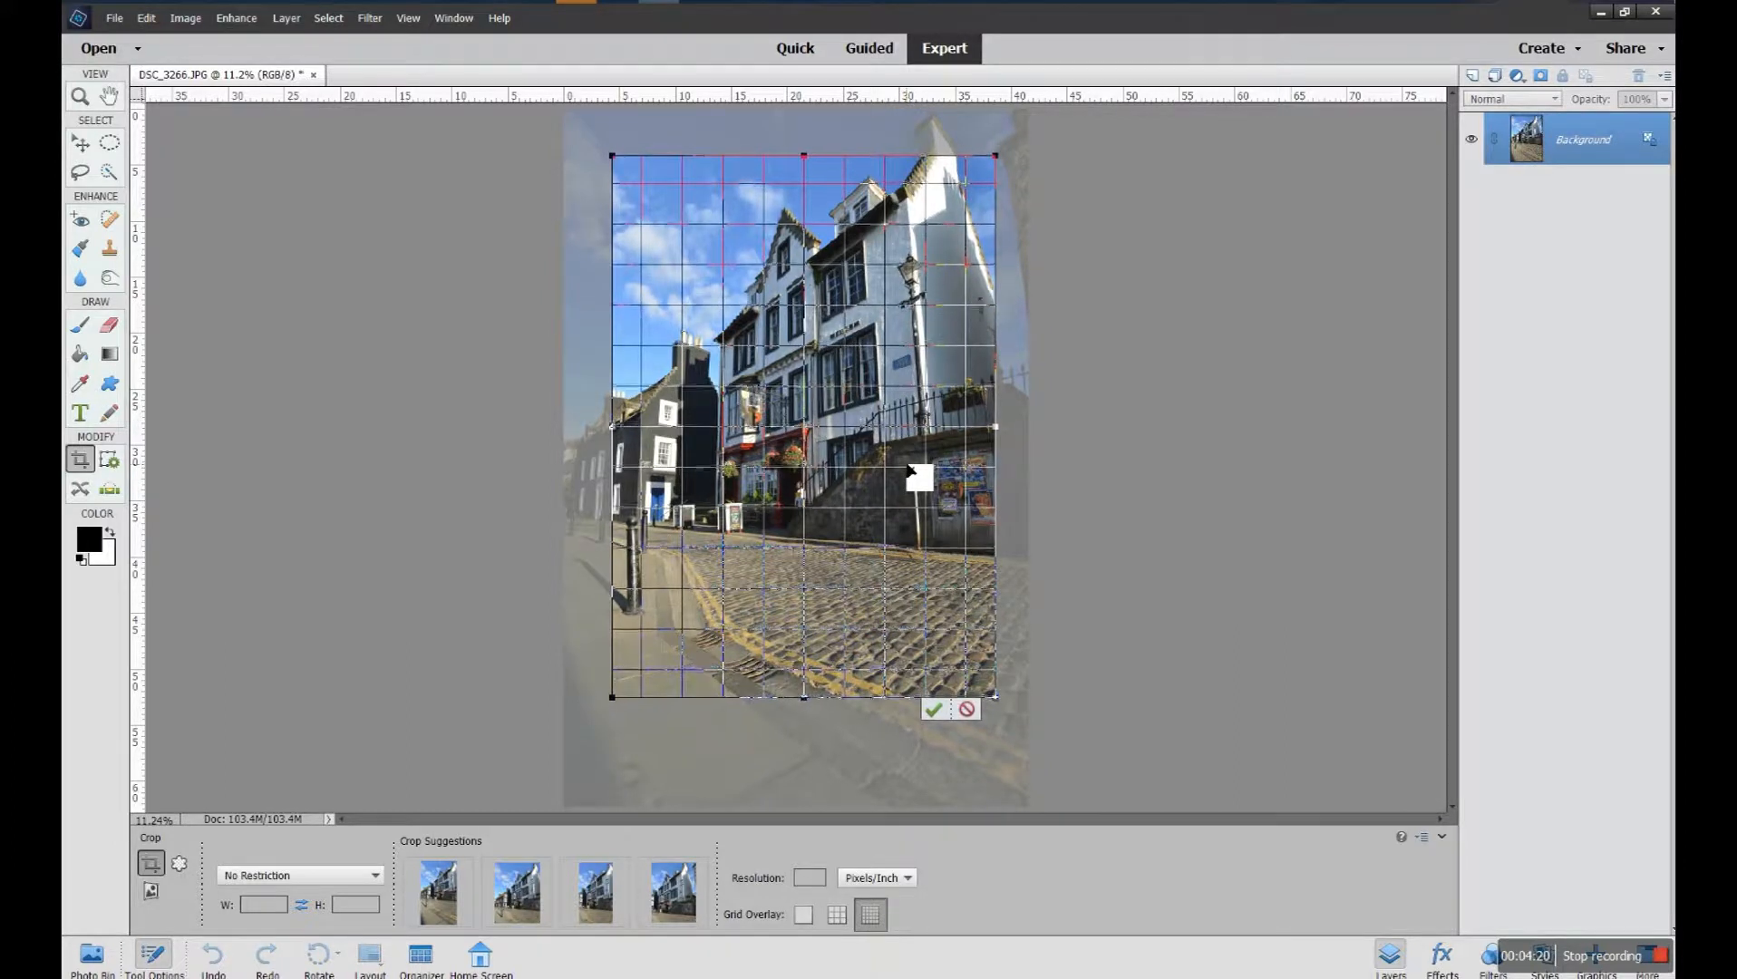
key("Down")
key("Down")
key("Down")
key("Down")
key("Down")
key("Down")
key("Down")
key("Right")
key("Right")
key("Right")
key("Right")
key("Right")
key("Left")
key("Left")
key("Left")
key("Left")
key("Left")
key("Left")
key("Left")
key("Left")
key("Left")
key("Left")
key("Left")
key("Left")
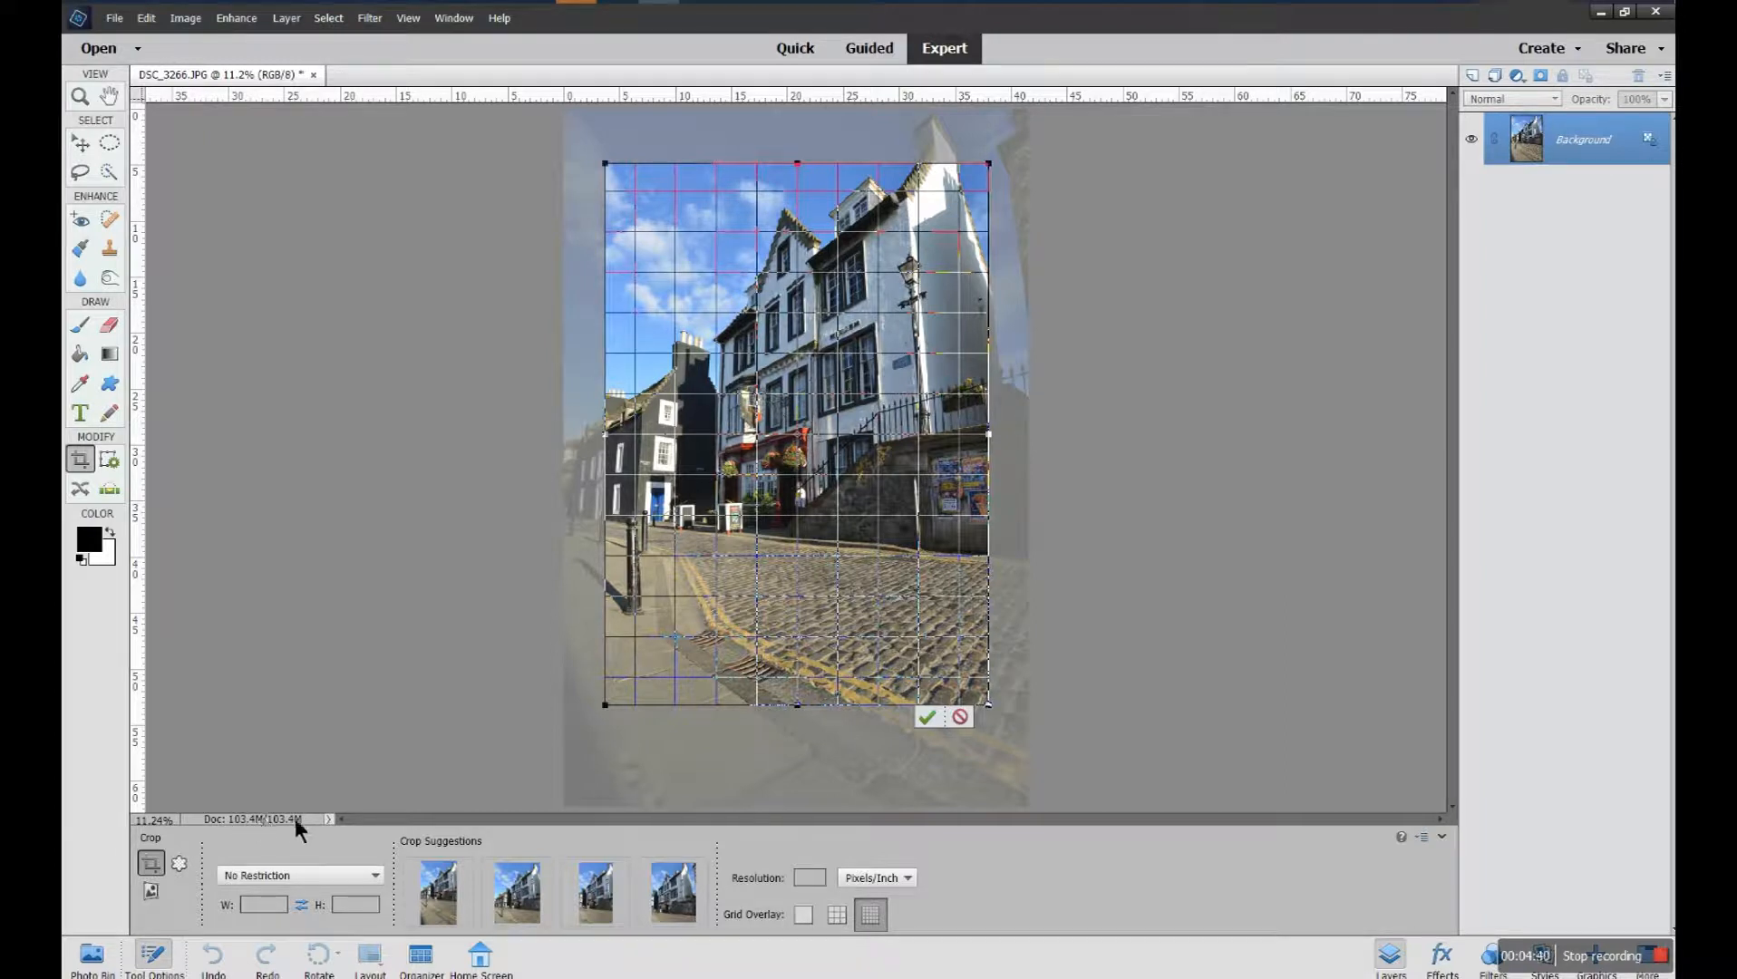
Look through the document information display options and cancel the pending unrestricted crop
left_click(327, 819)
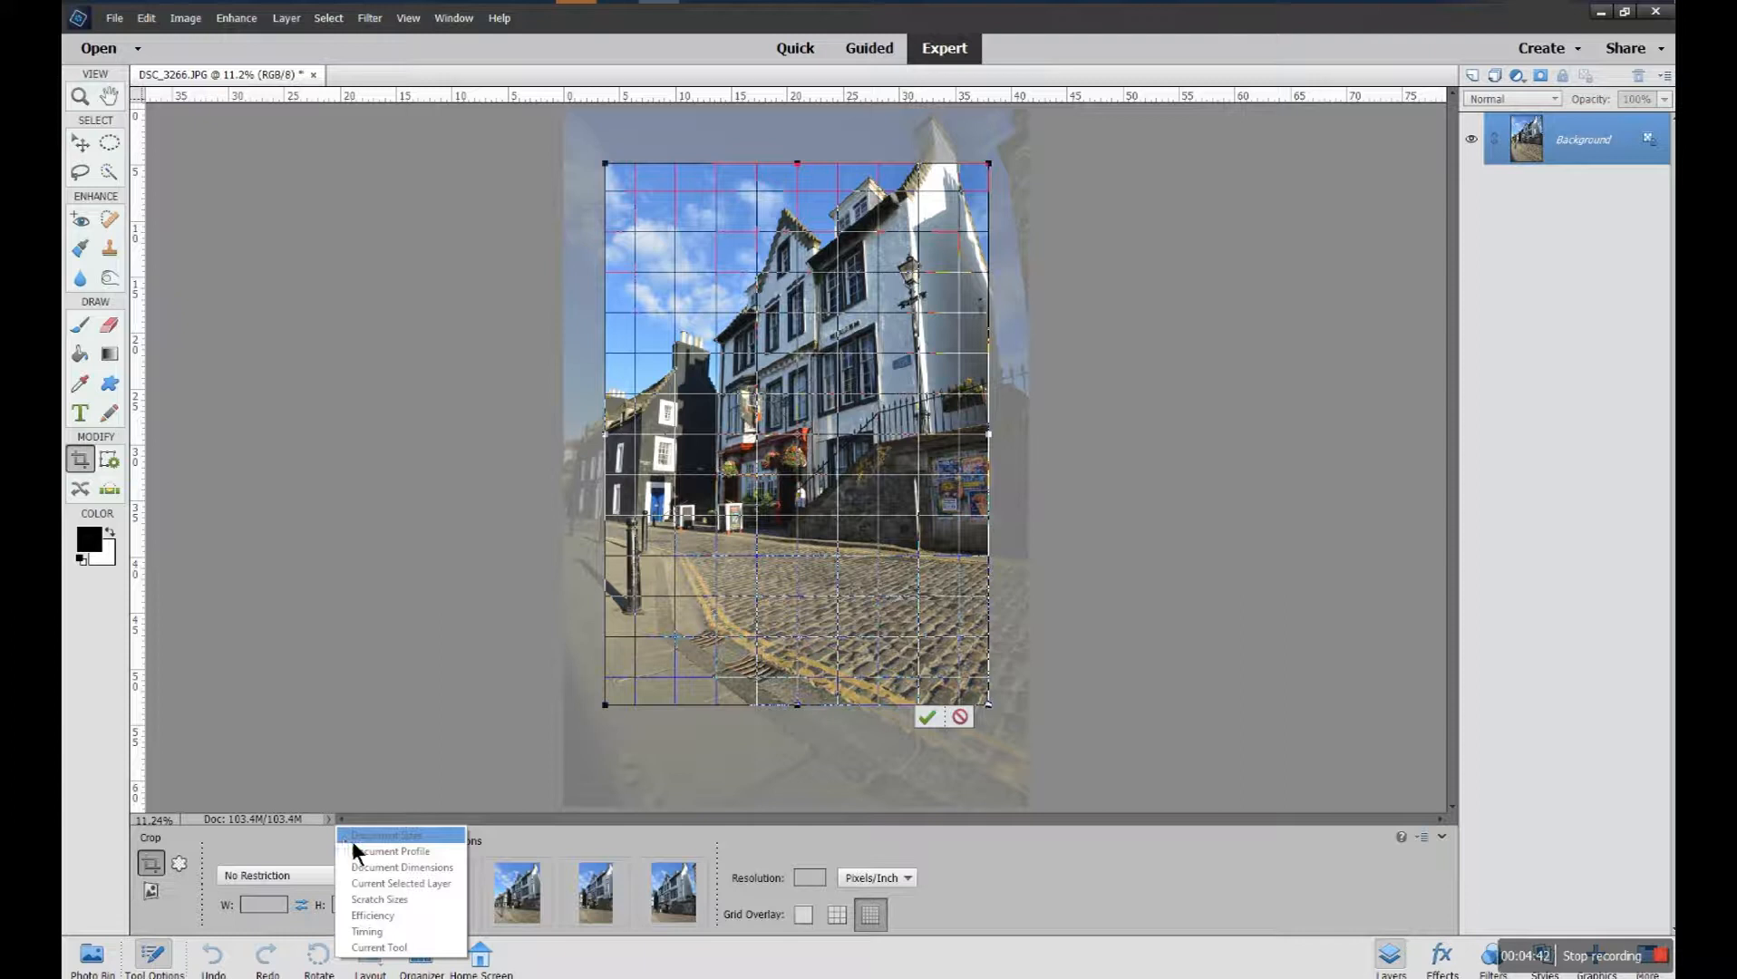
left_click(325, 818)
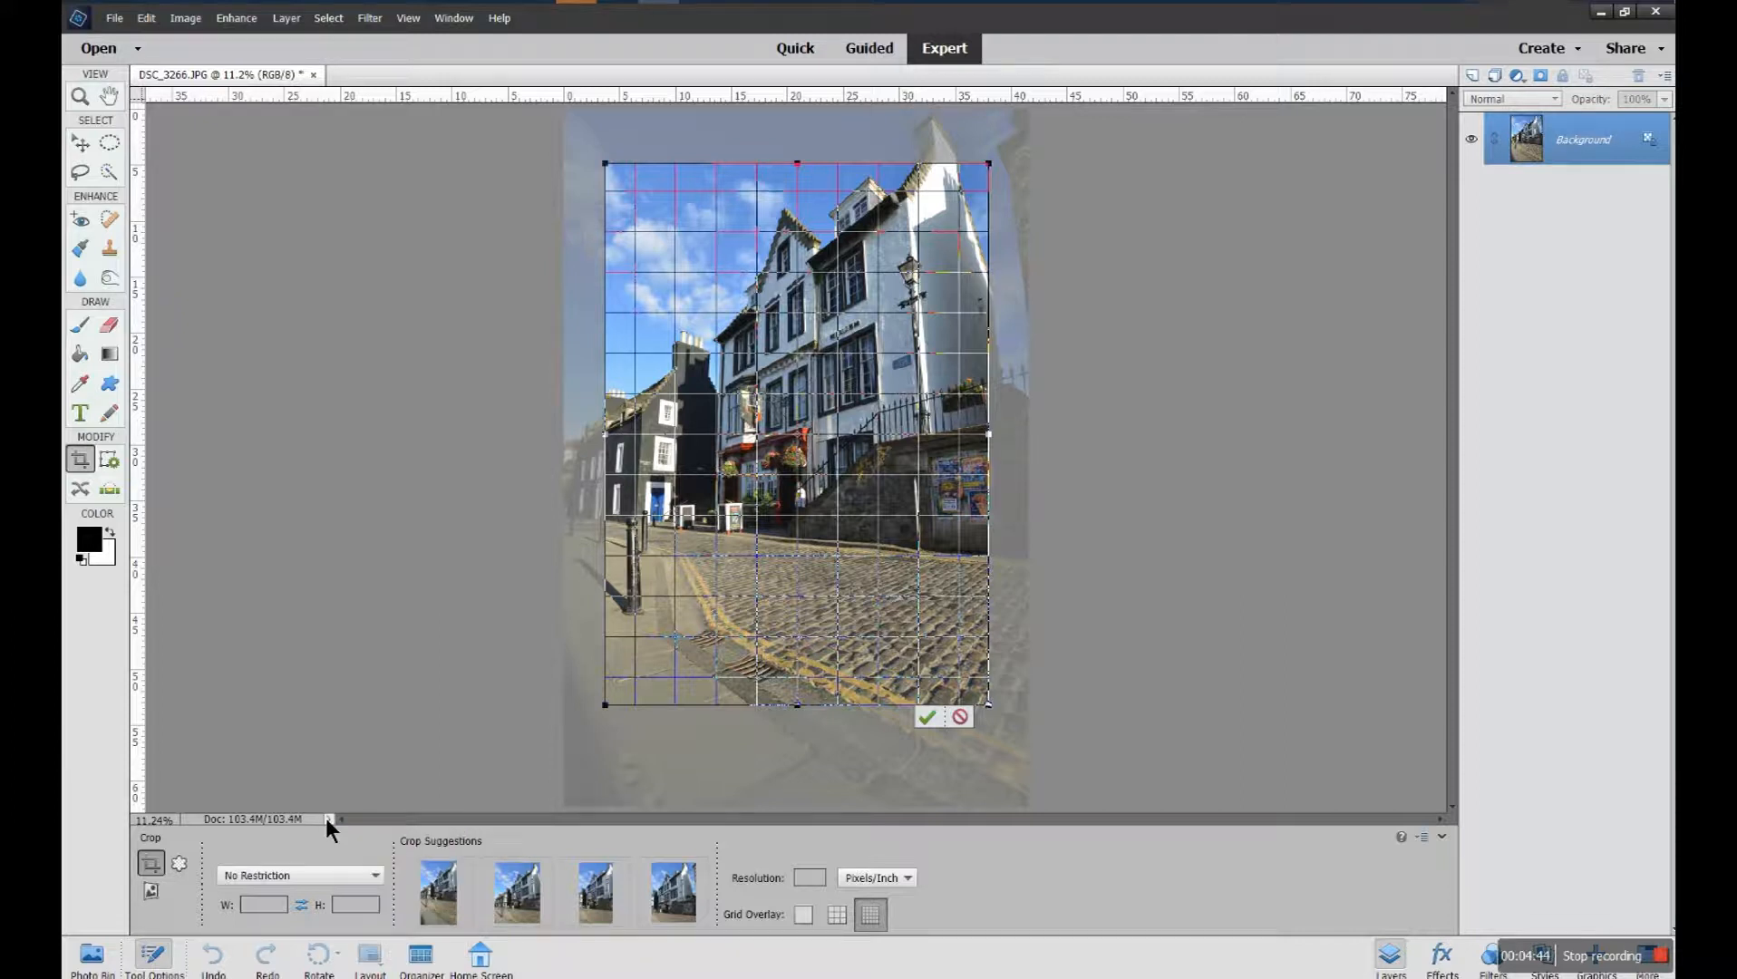
left_click(327, 821)
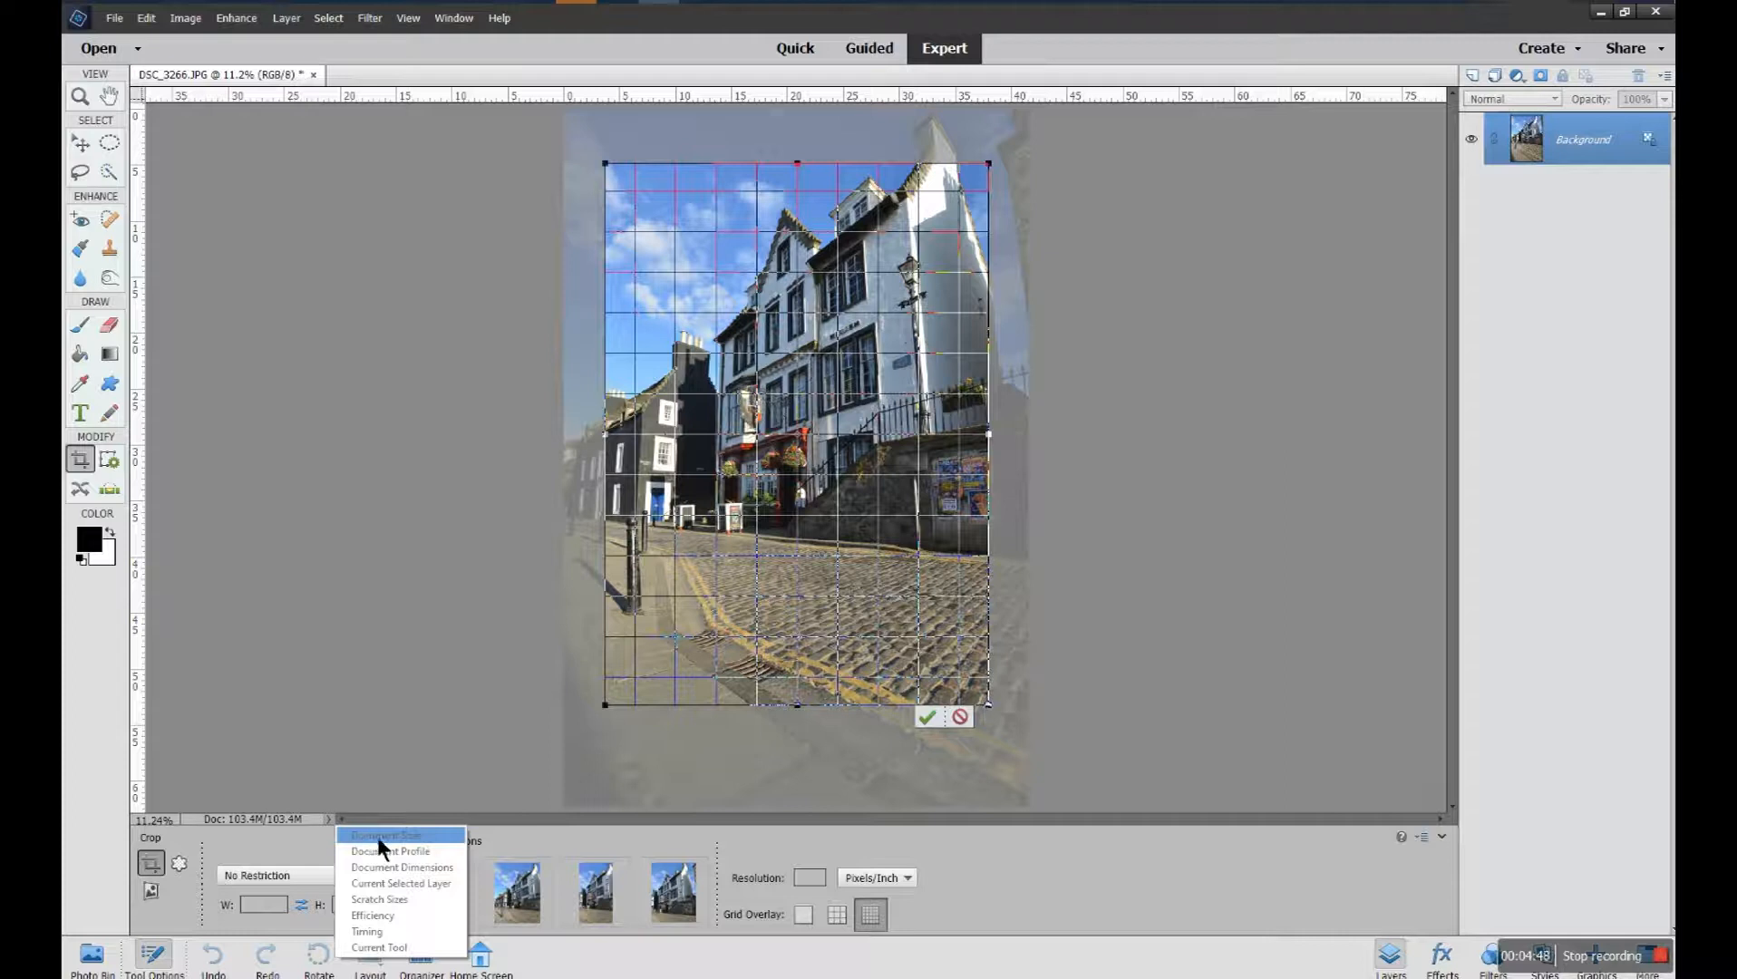
left_click(328, 821)
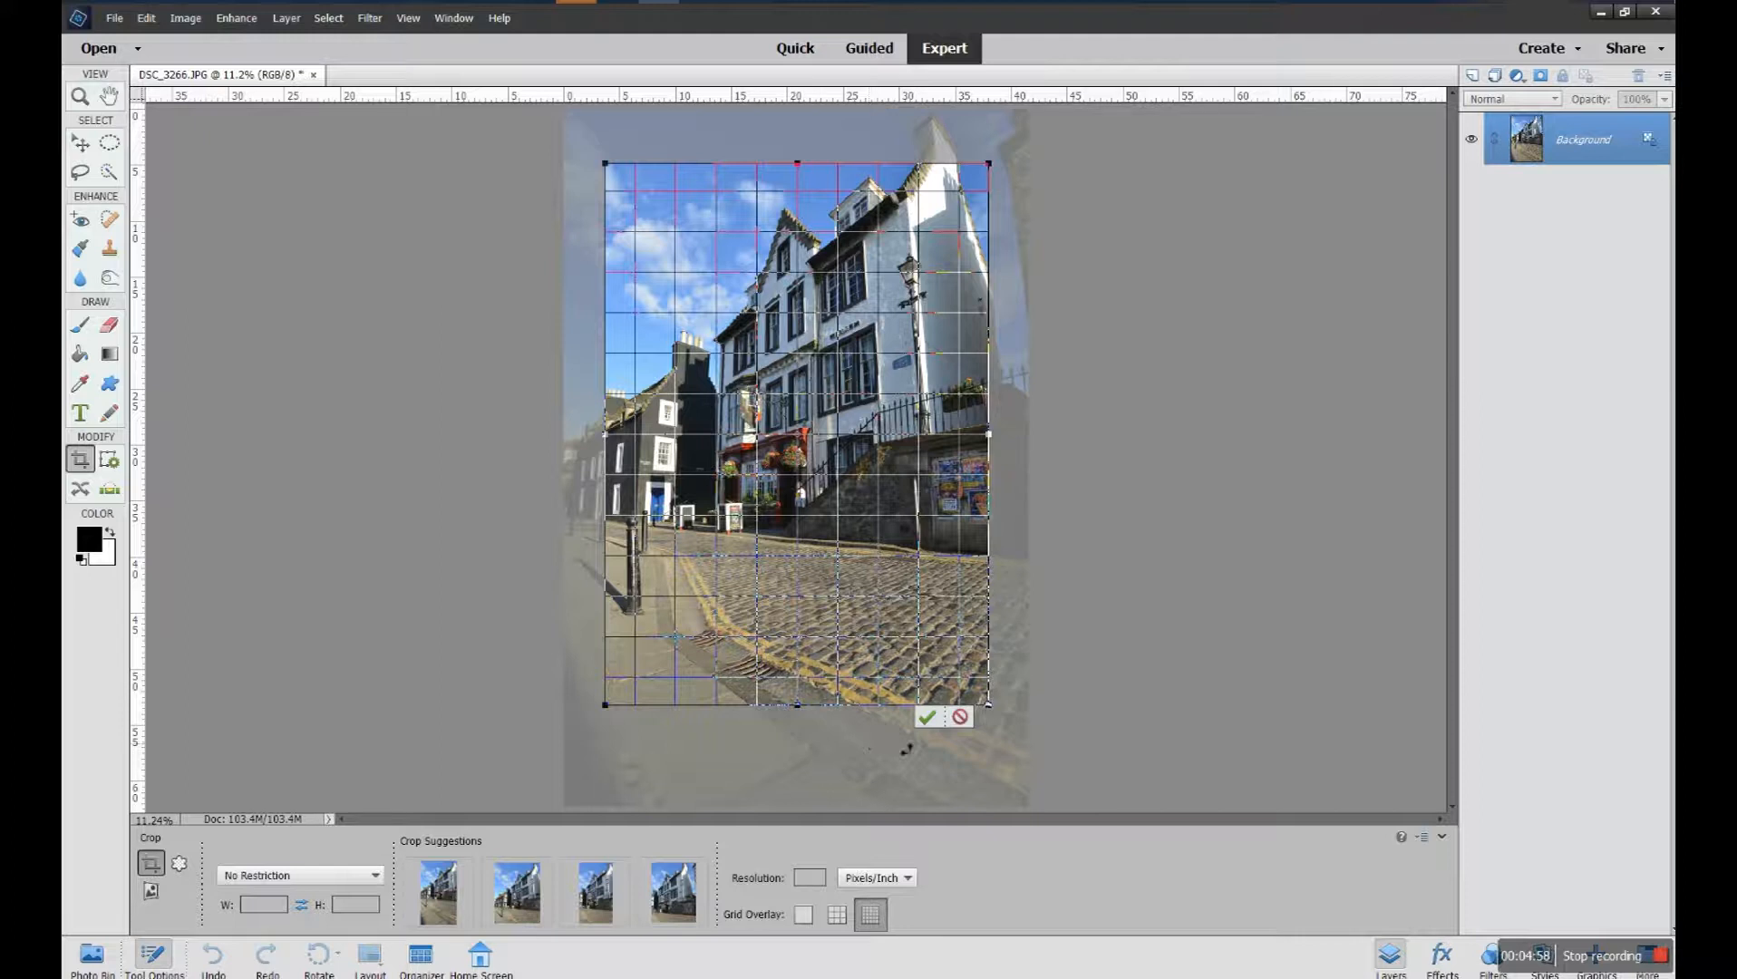
left_click(960, 717)
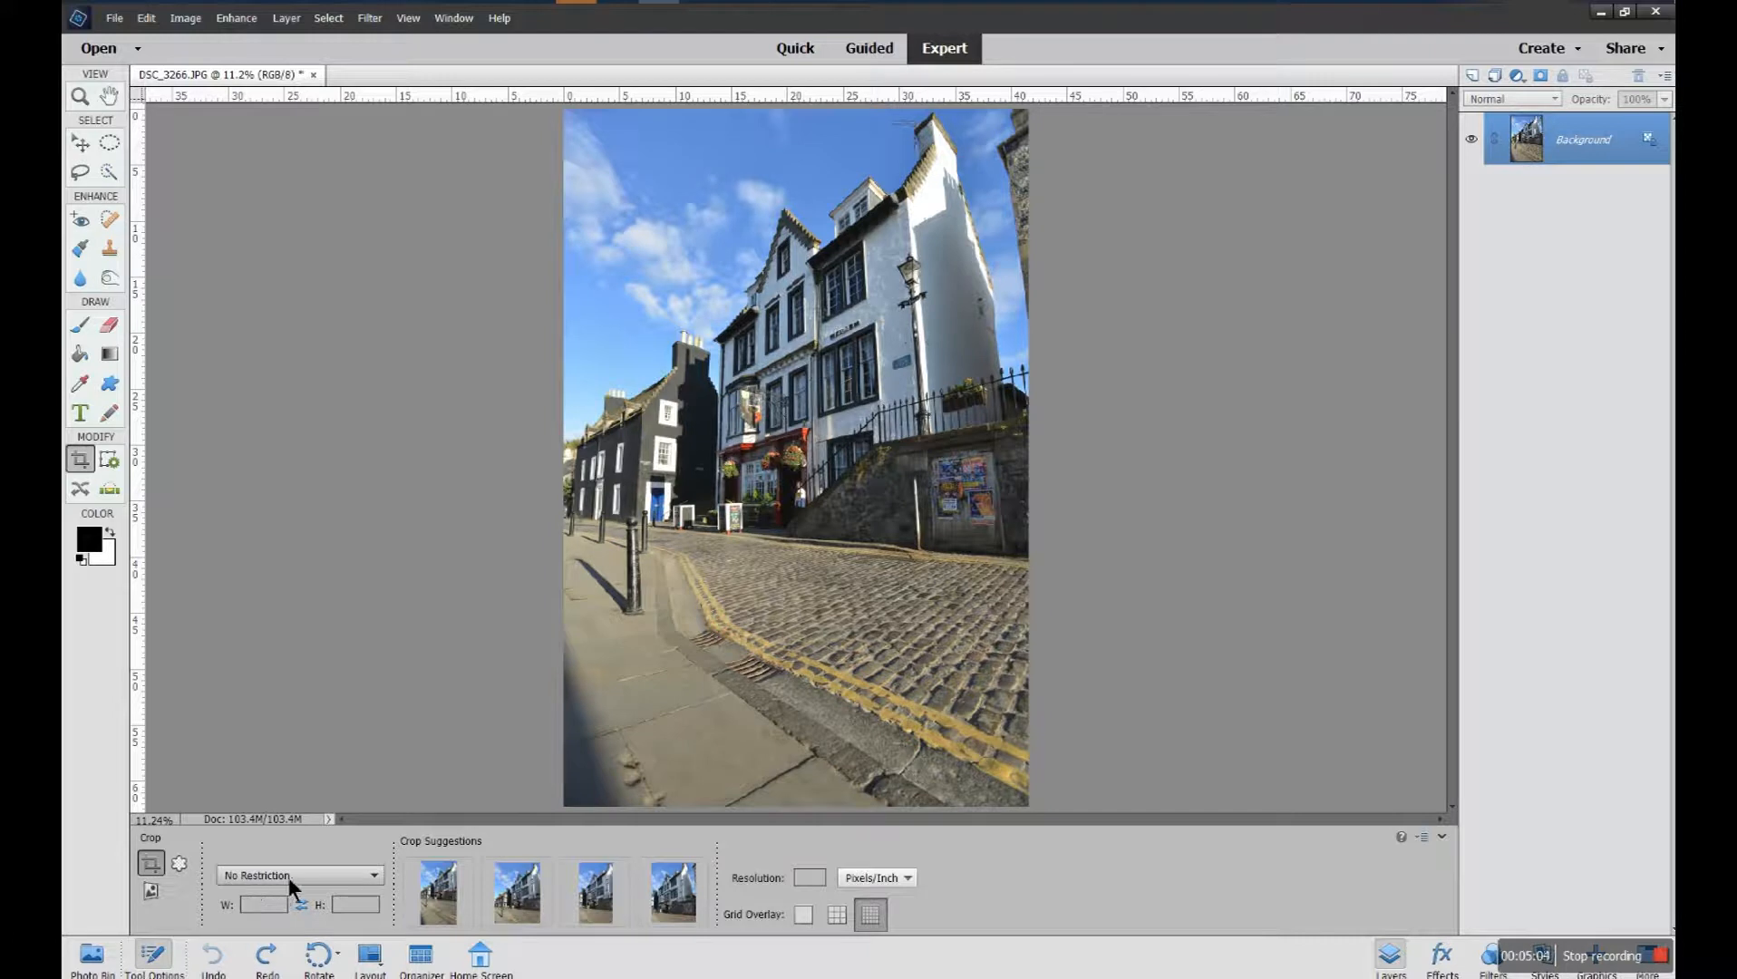
Set the crop ratio to 5 x 7 in and draw a portrait crop box around the buildings
left_click(372, 874)
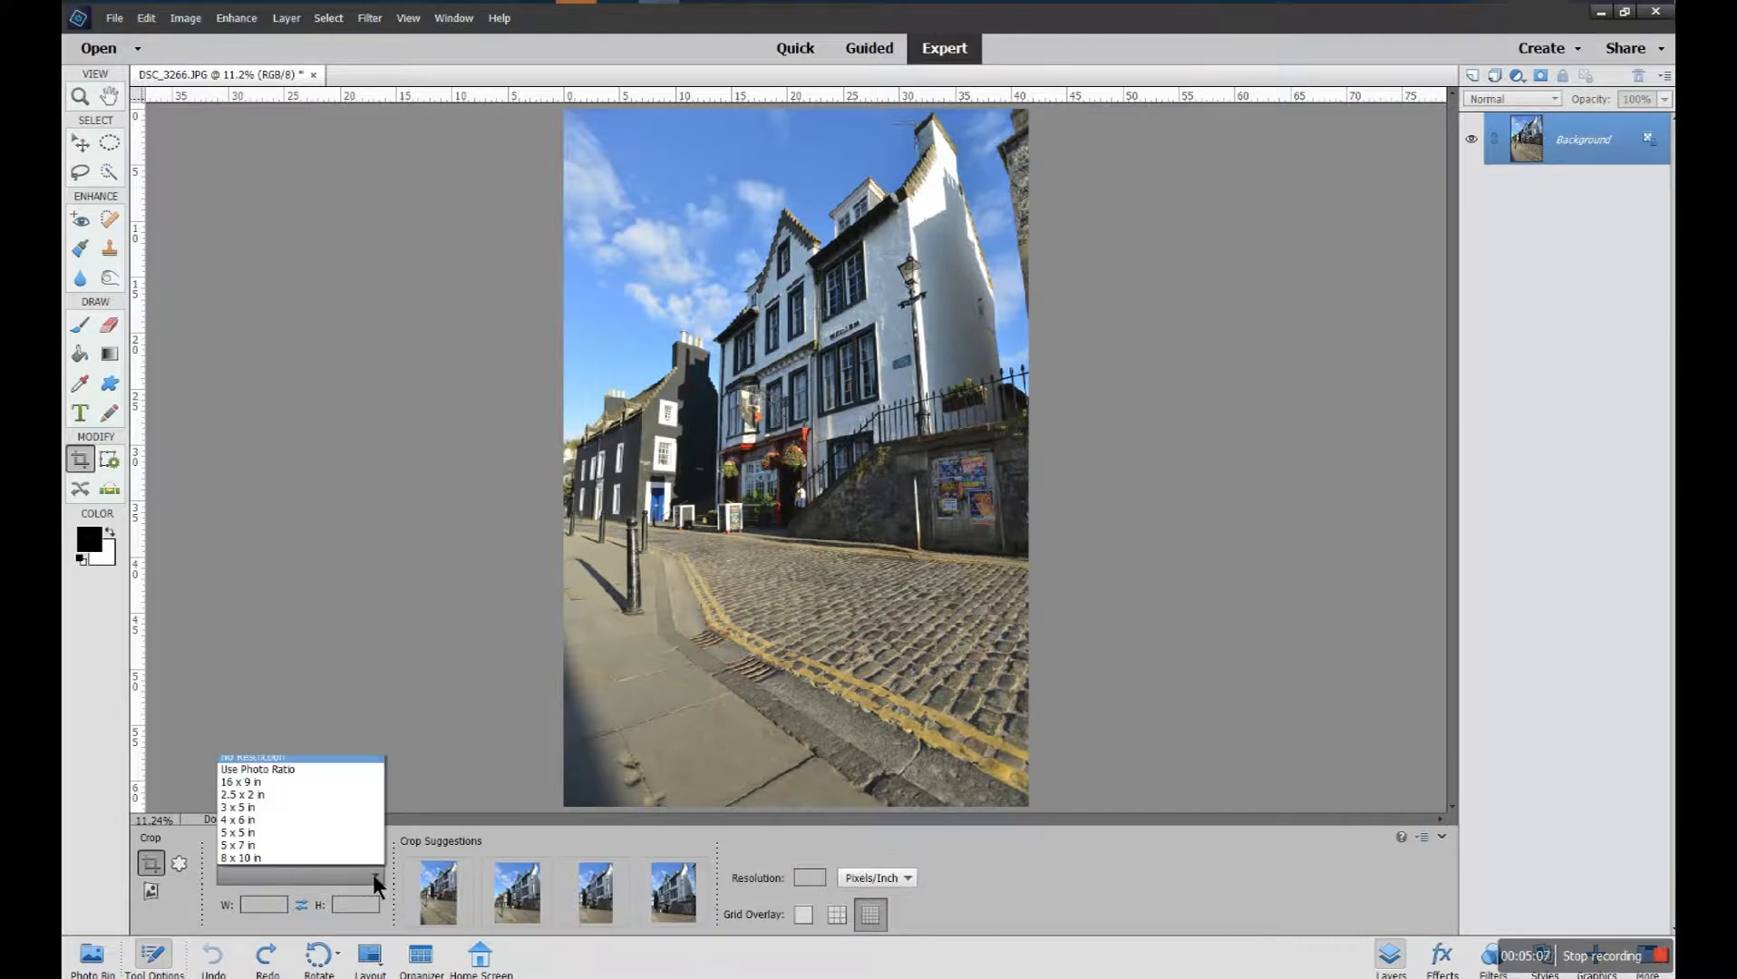
left_click(316, 845)
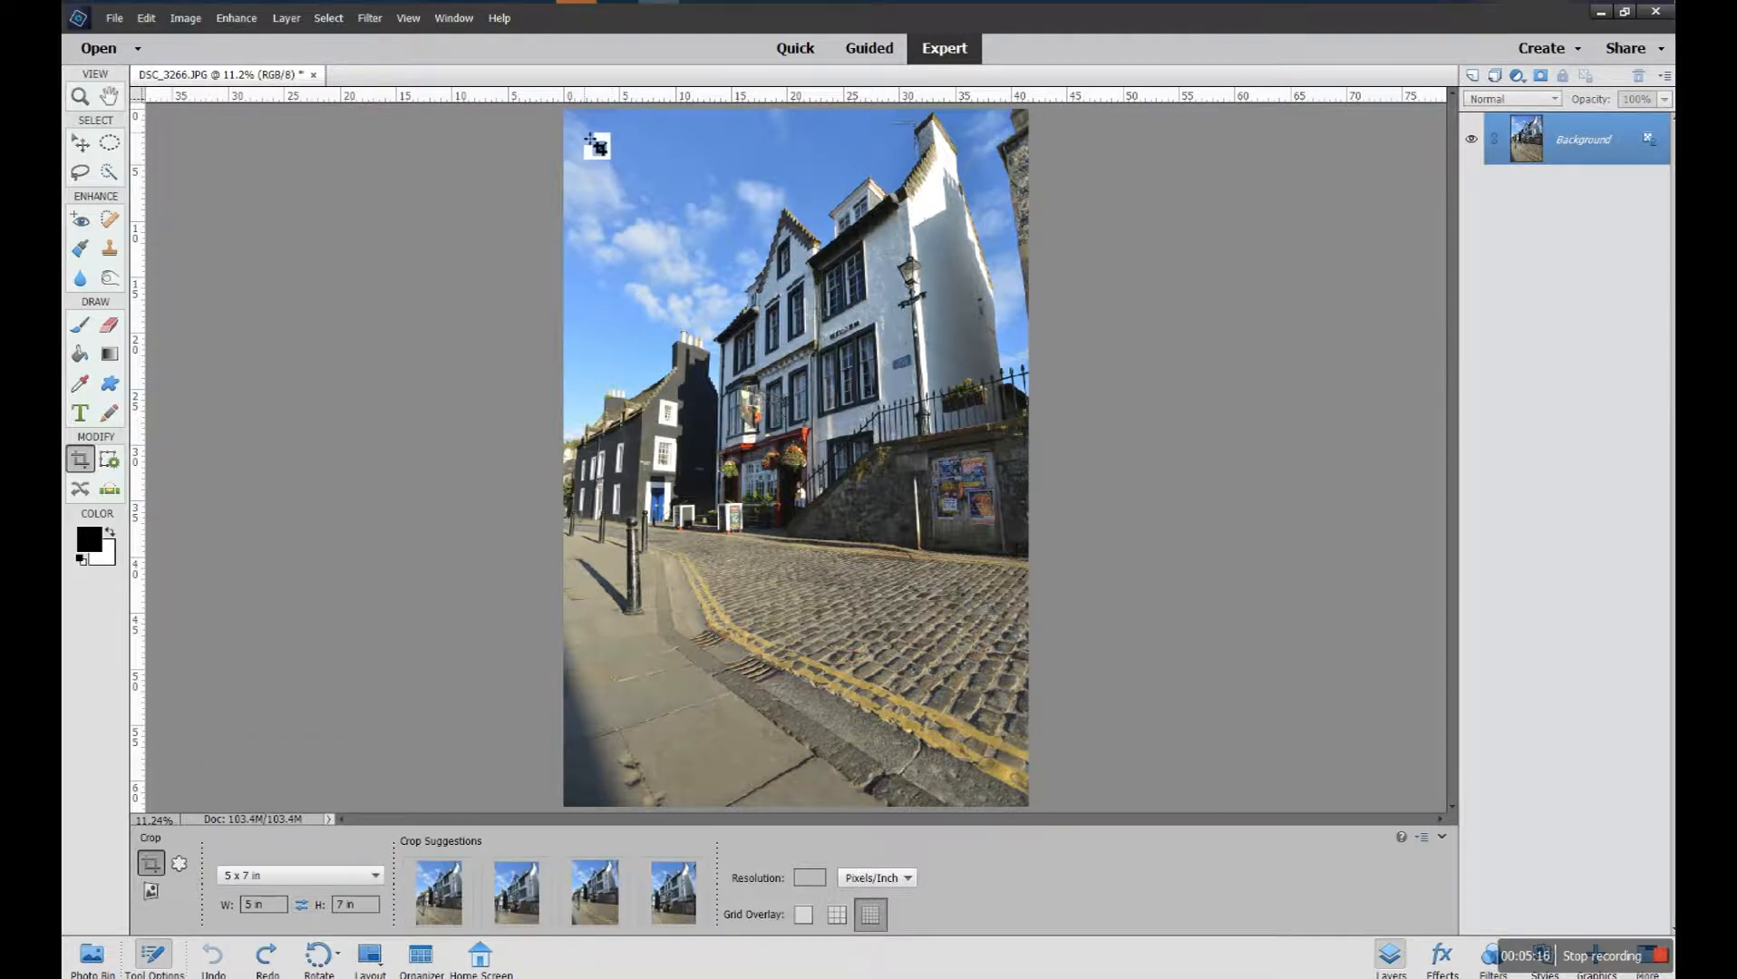
left_click_drag(621, 162, 1004, 798)
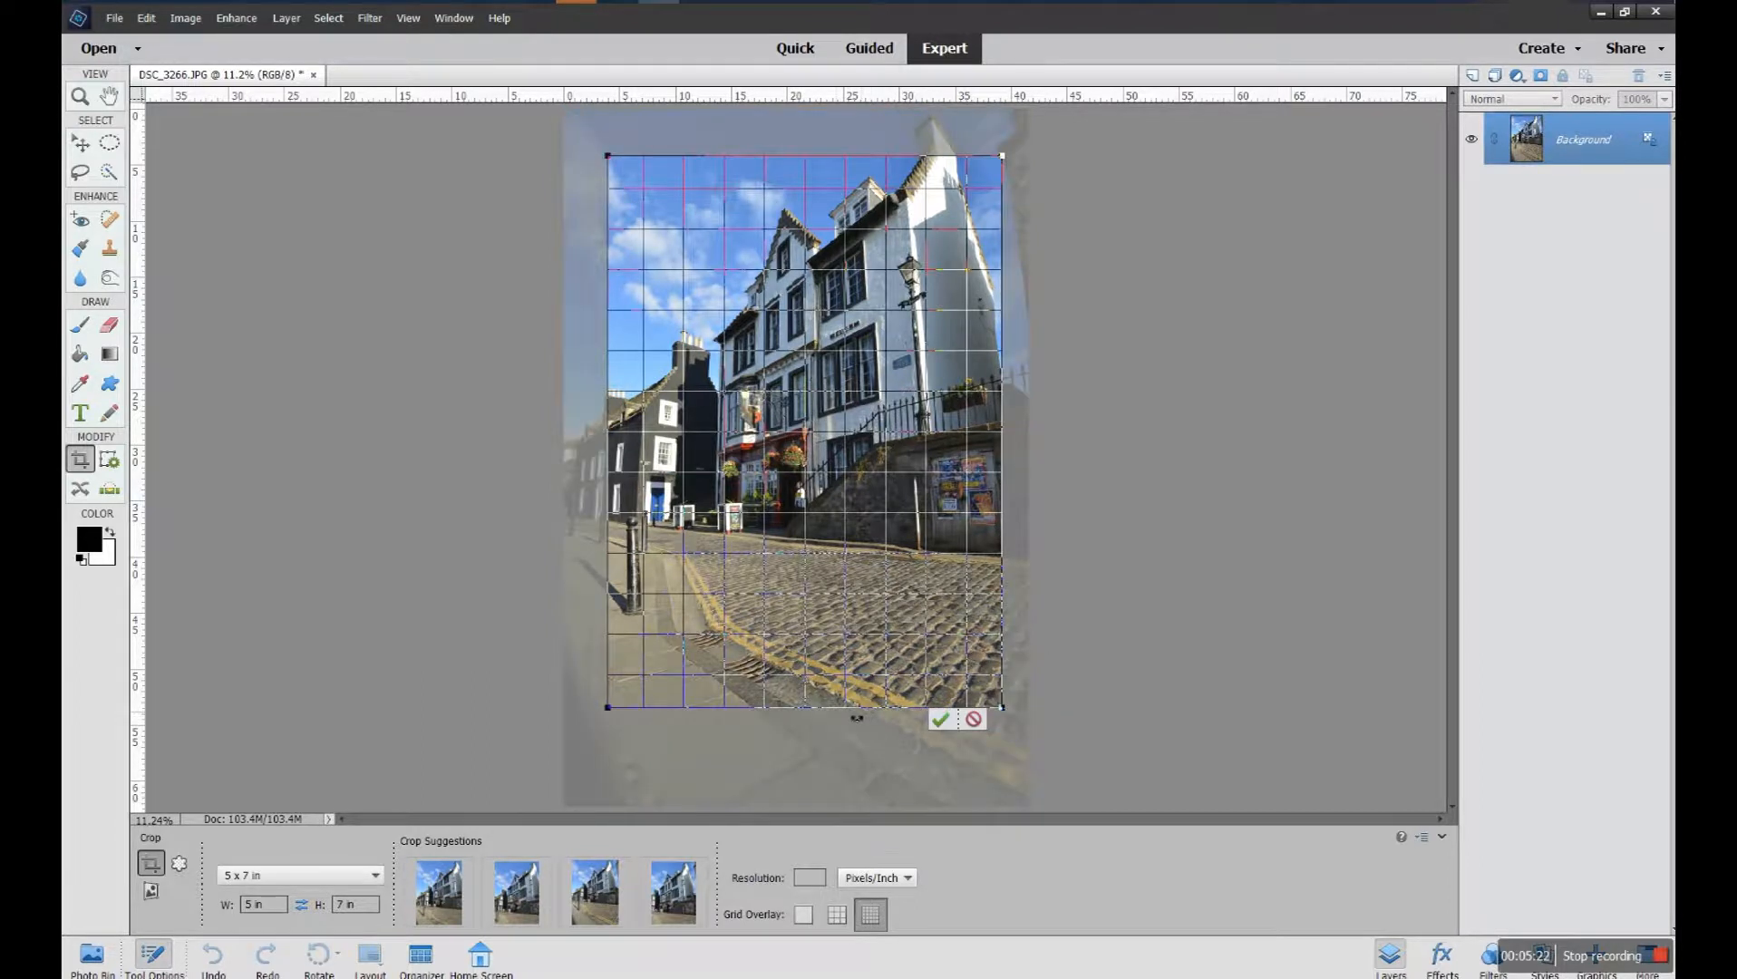
Use the Rule of Thirds overlay to enlarge and reposition the 5 x 7 in crop box around the buildings and cobbled street
left_click(834, 915)
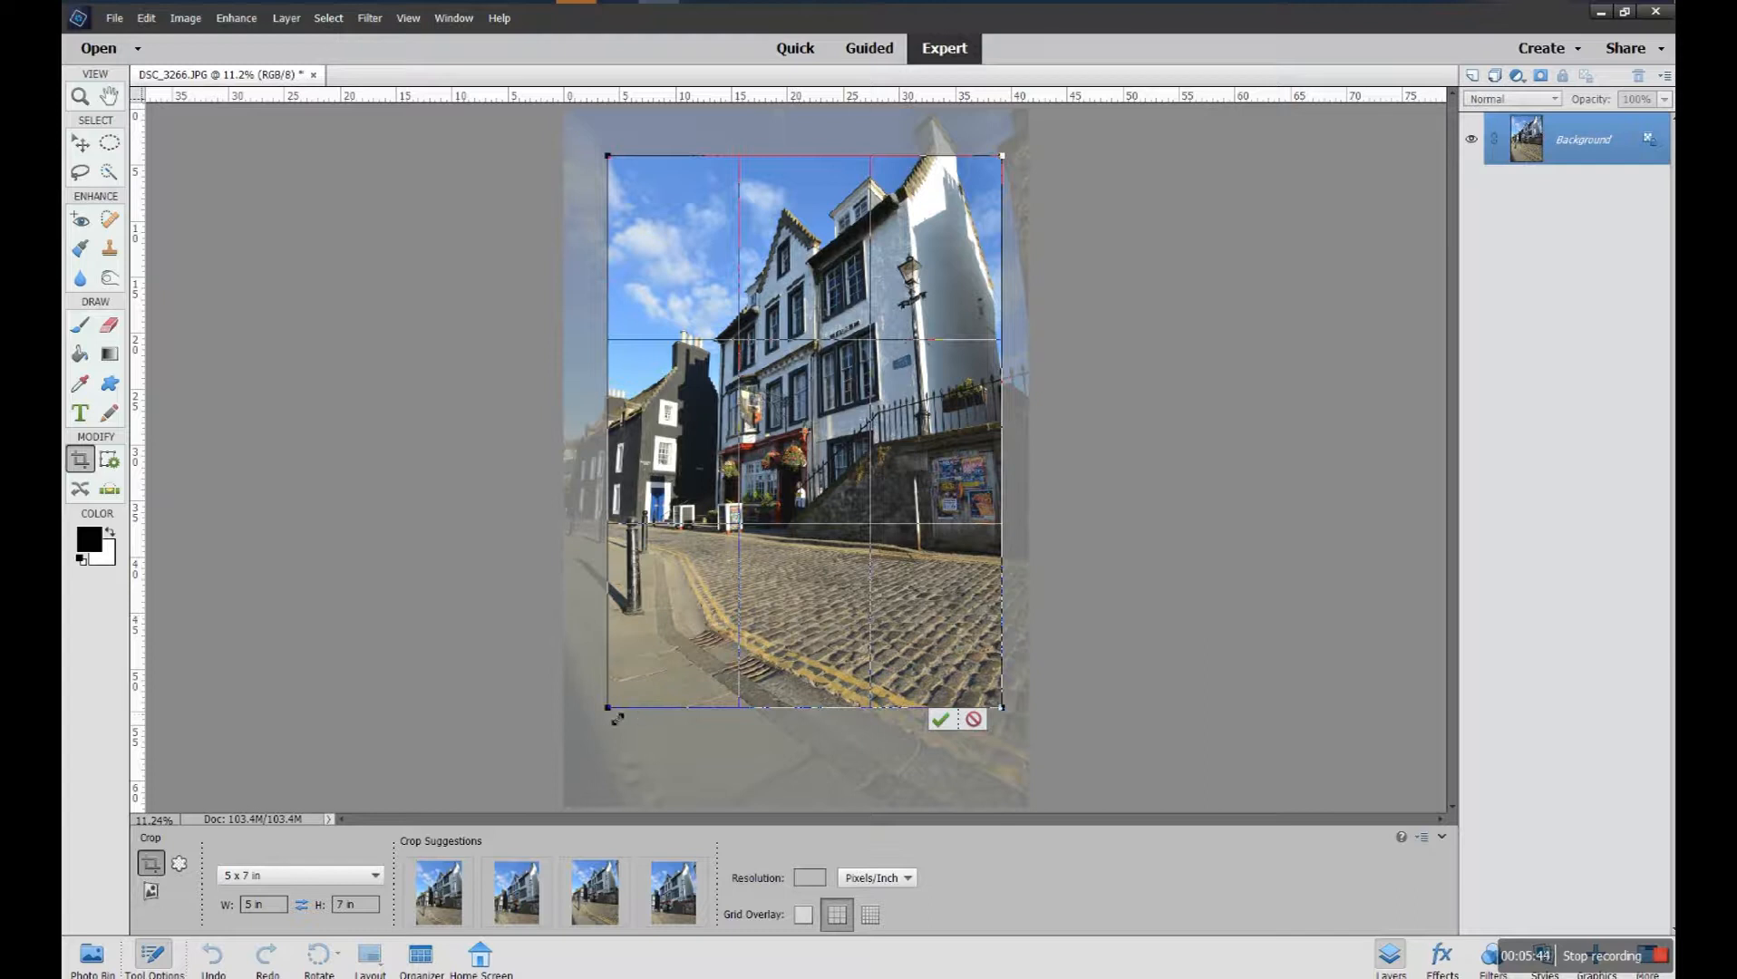
left_click_drag(618, 719, 712, 806)
mouse_move(795, 507)
left_mouse_down()
mouse_move(784, 485)
mouse_move(785, 525)
left_mouse_up()
left_click_drag(786, 594, 787, 612)
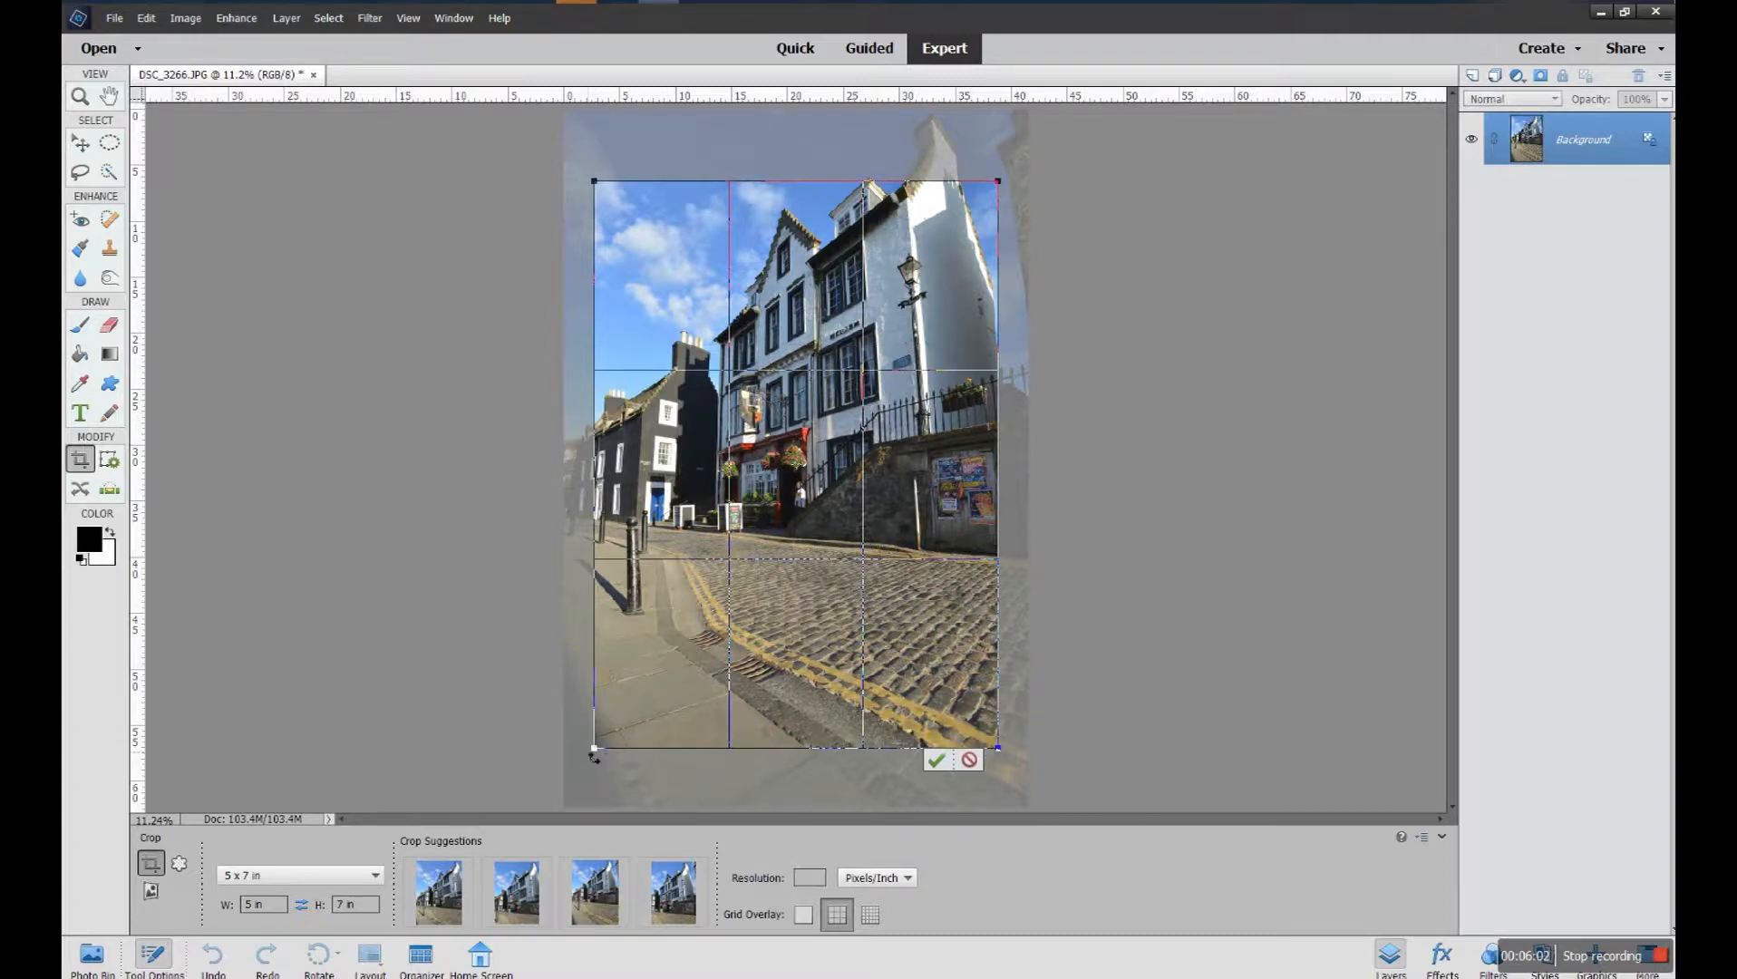
mouse_move(601, 752)
left_mouse_down()
mouse_move(655, 671)
mouse_move(589, 776)
left_mouse_up()
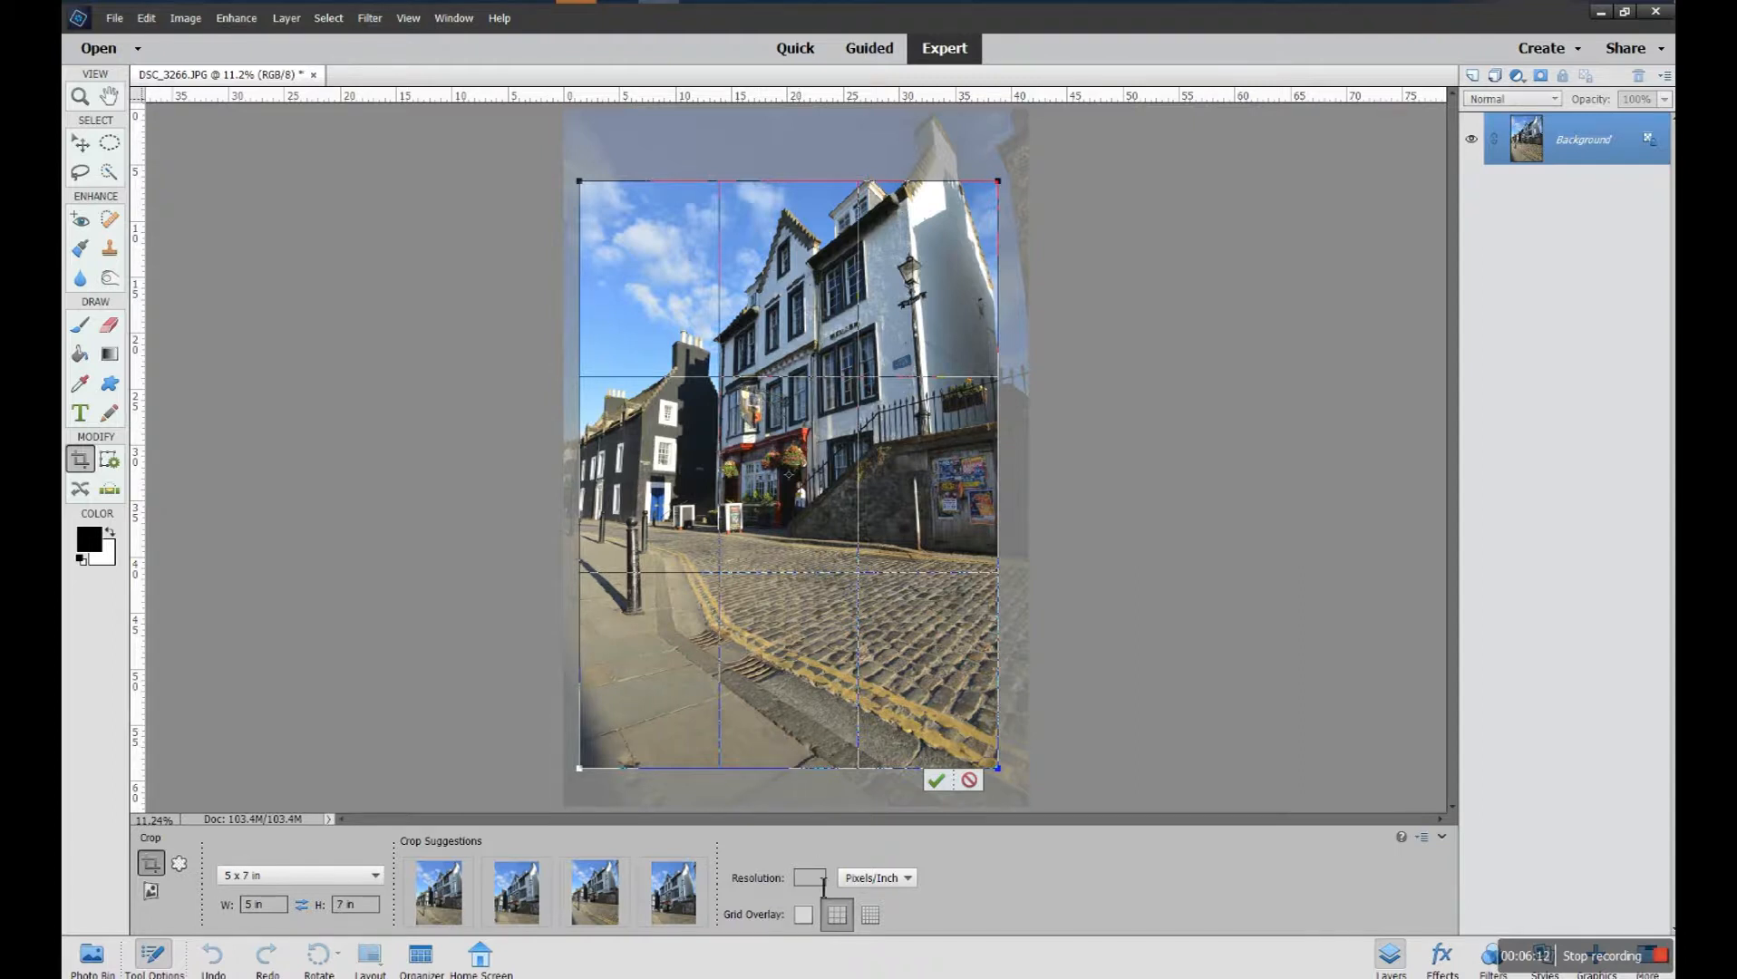
mouse_move(795, 751)
left_mouse_down()
mouse_move(791, 735)
mouse_move(784, 747)
left_mouse_up()
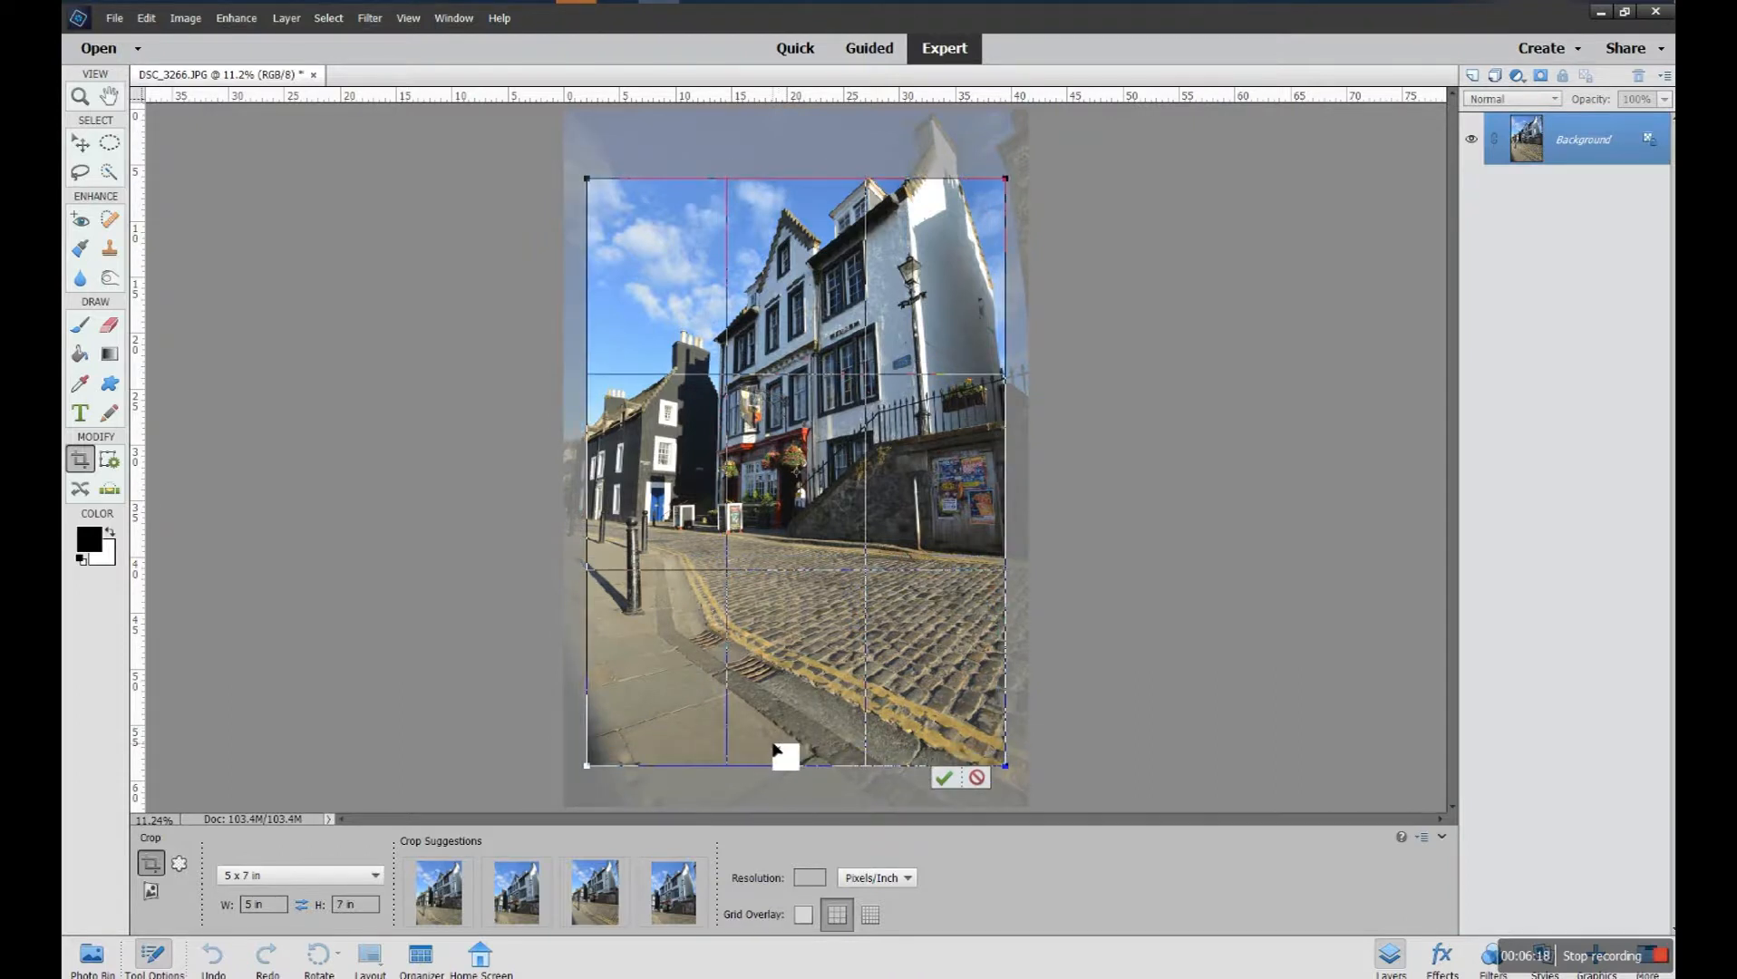
left_click_drag(773, 755, 766, 725)
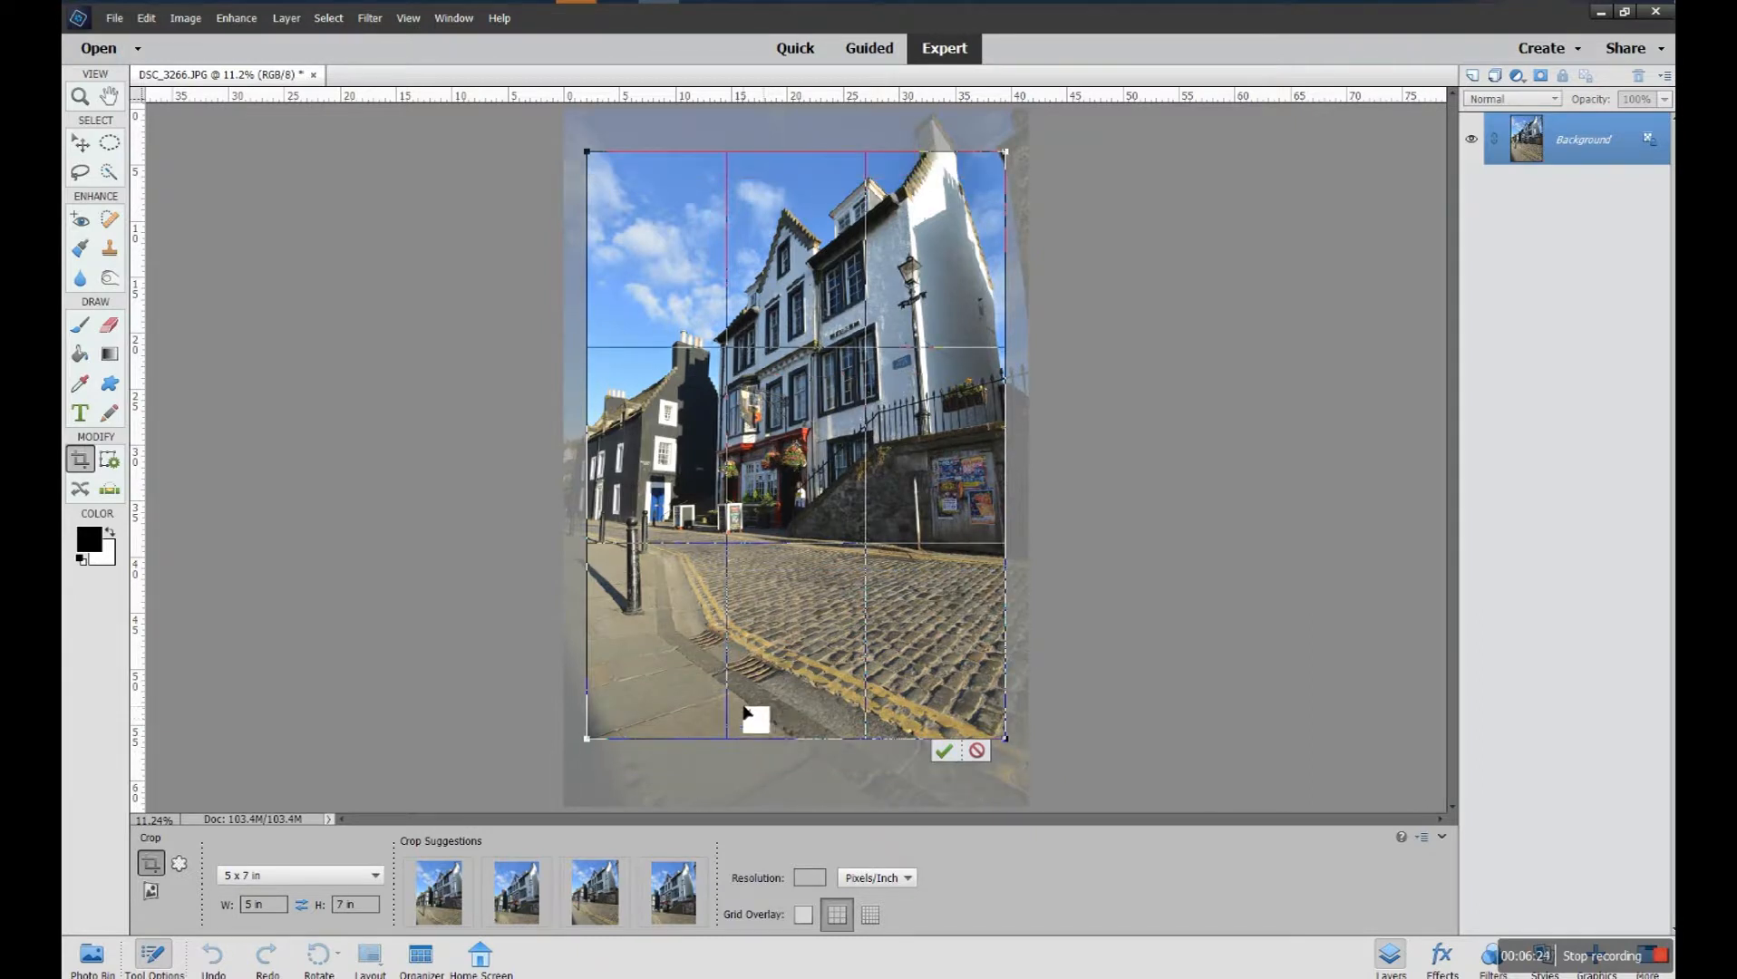
Compare the four crop suggestions for the 5 x 7 in ratio on the street photo
left_click(449, 884)
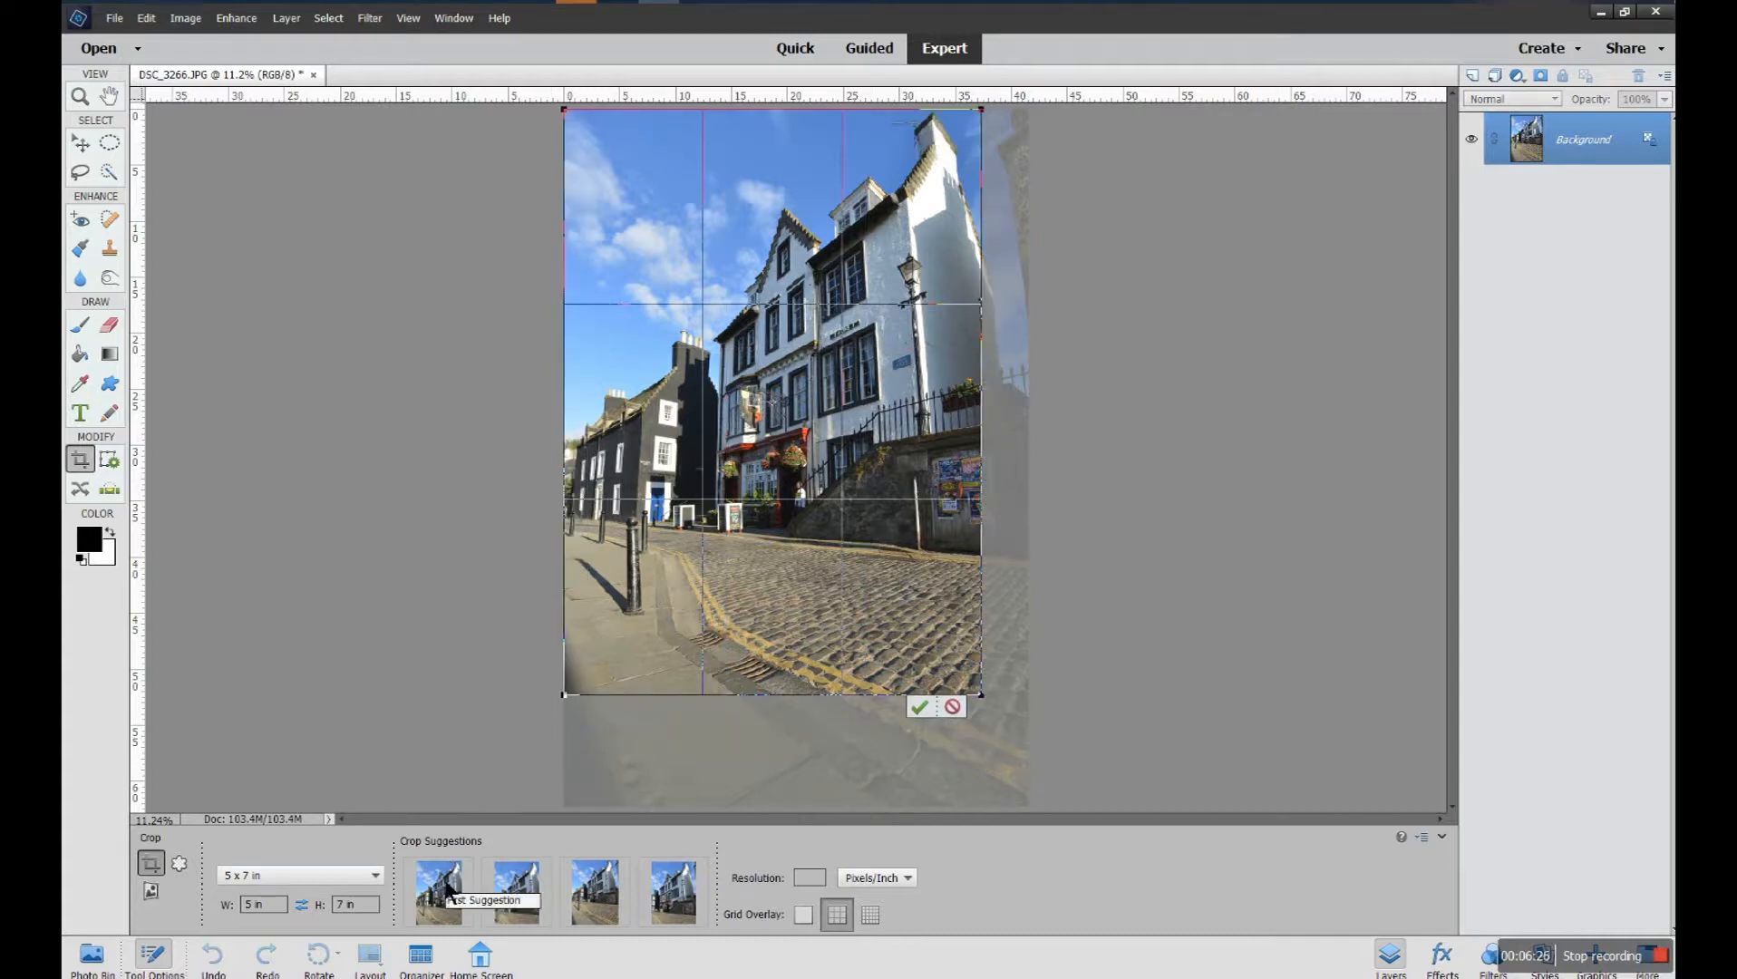
left_click(513, 888)
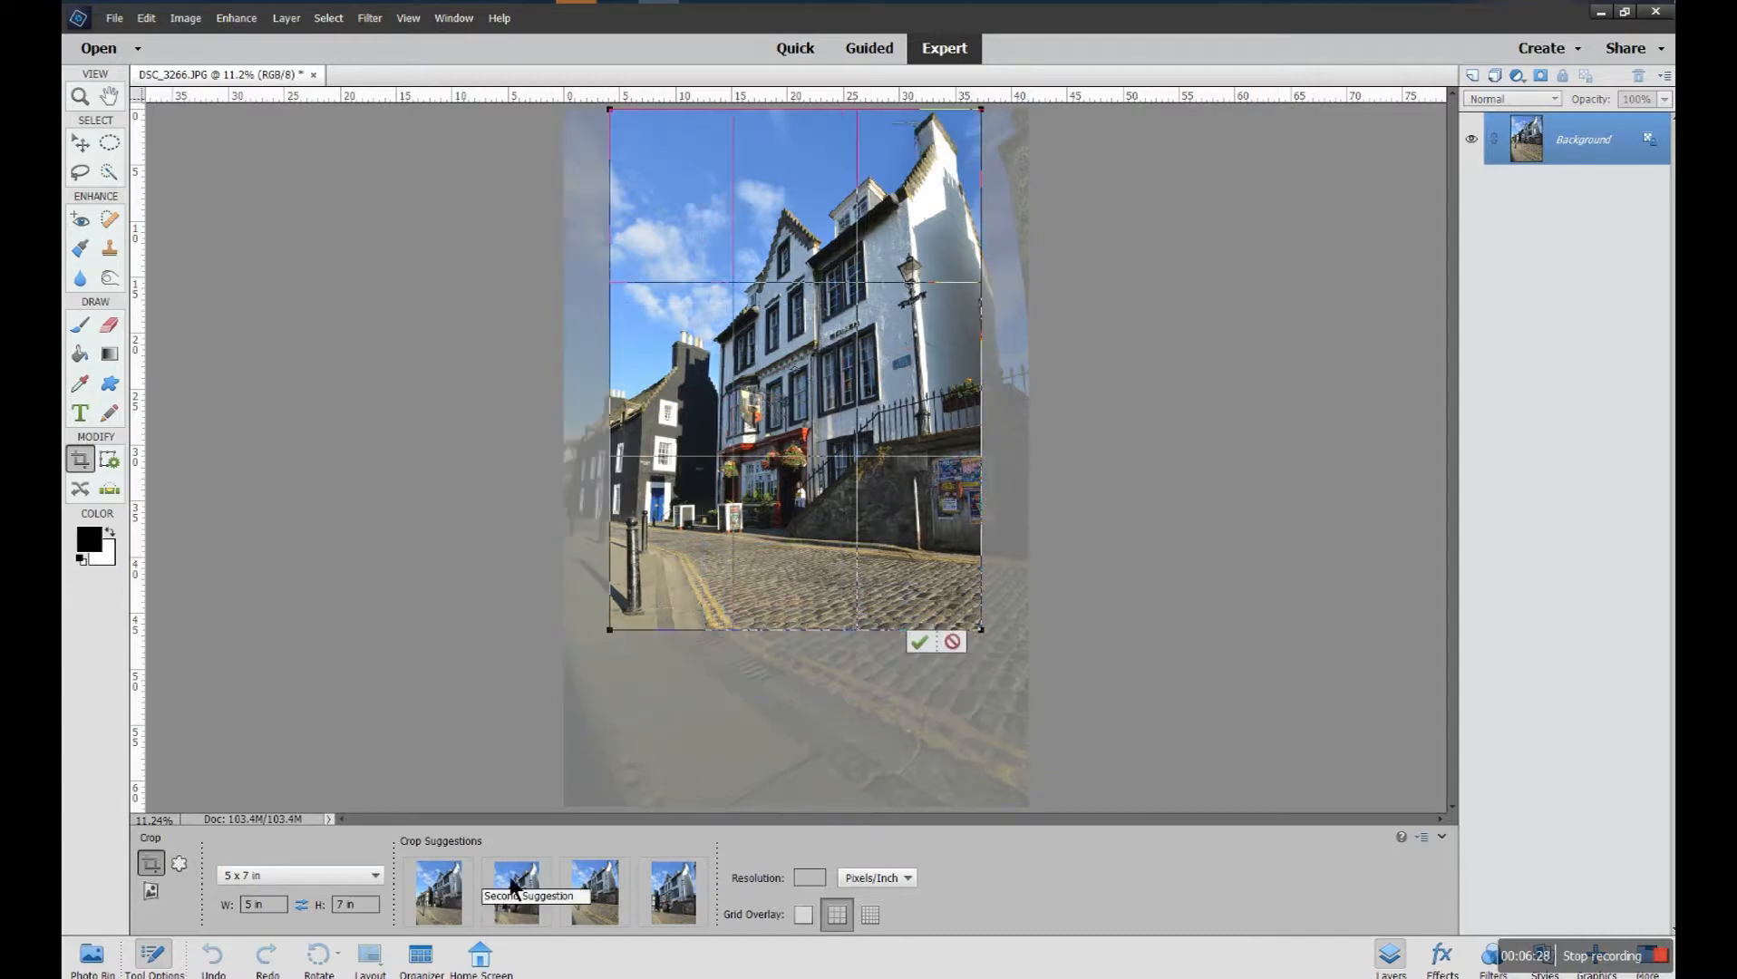
left_click(585, 890)
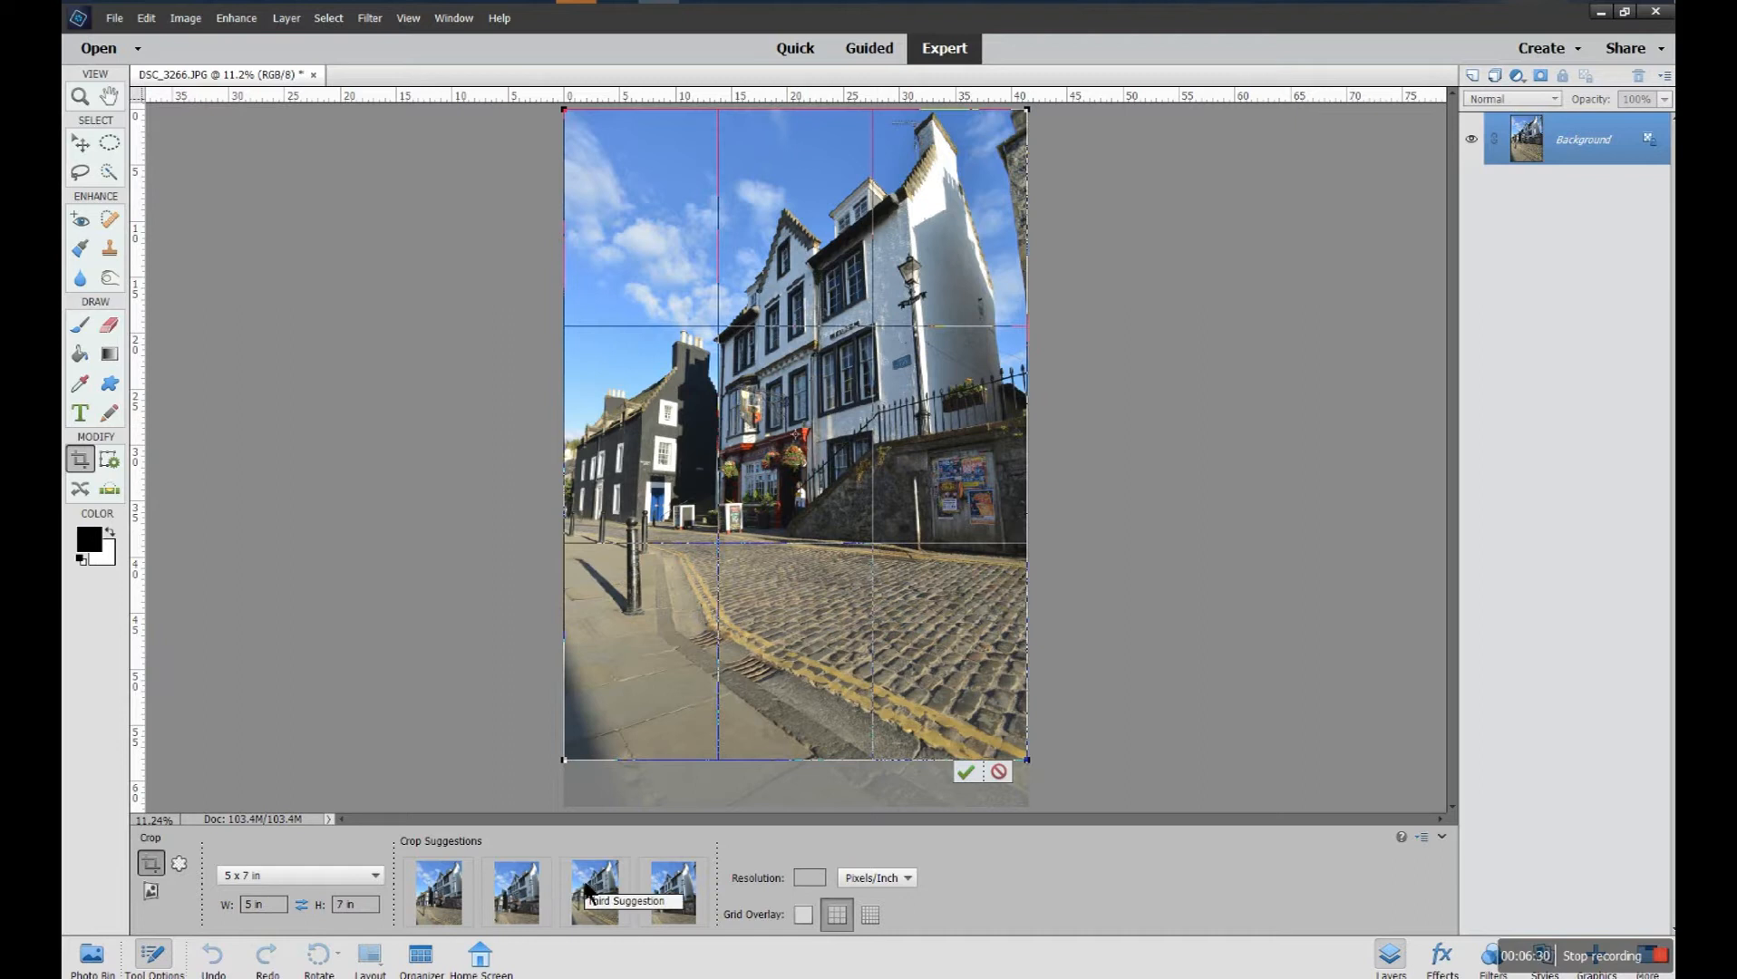
left_click(669, 893)
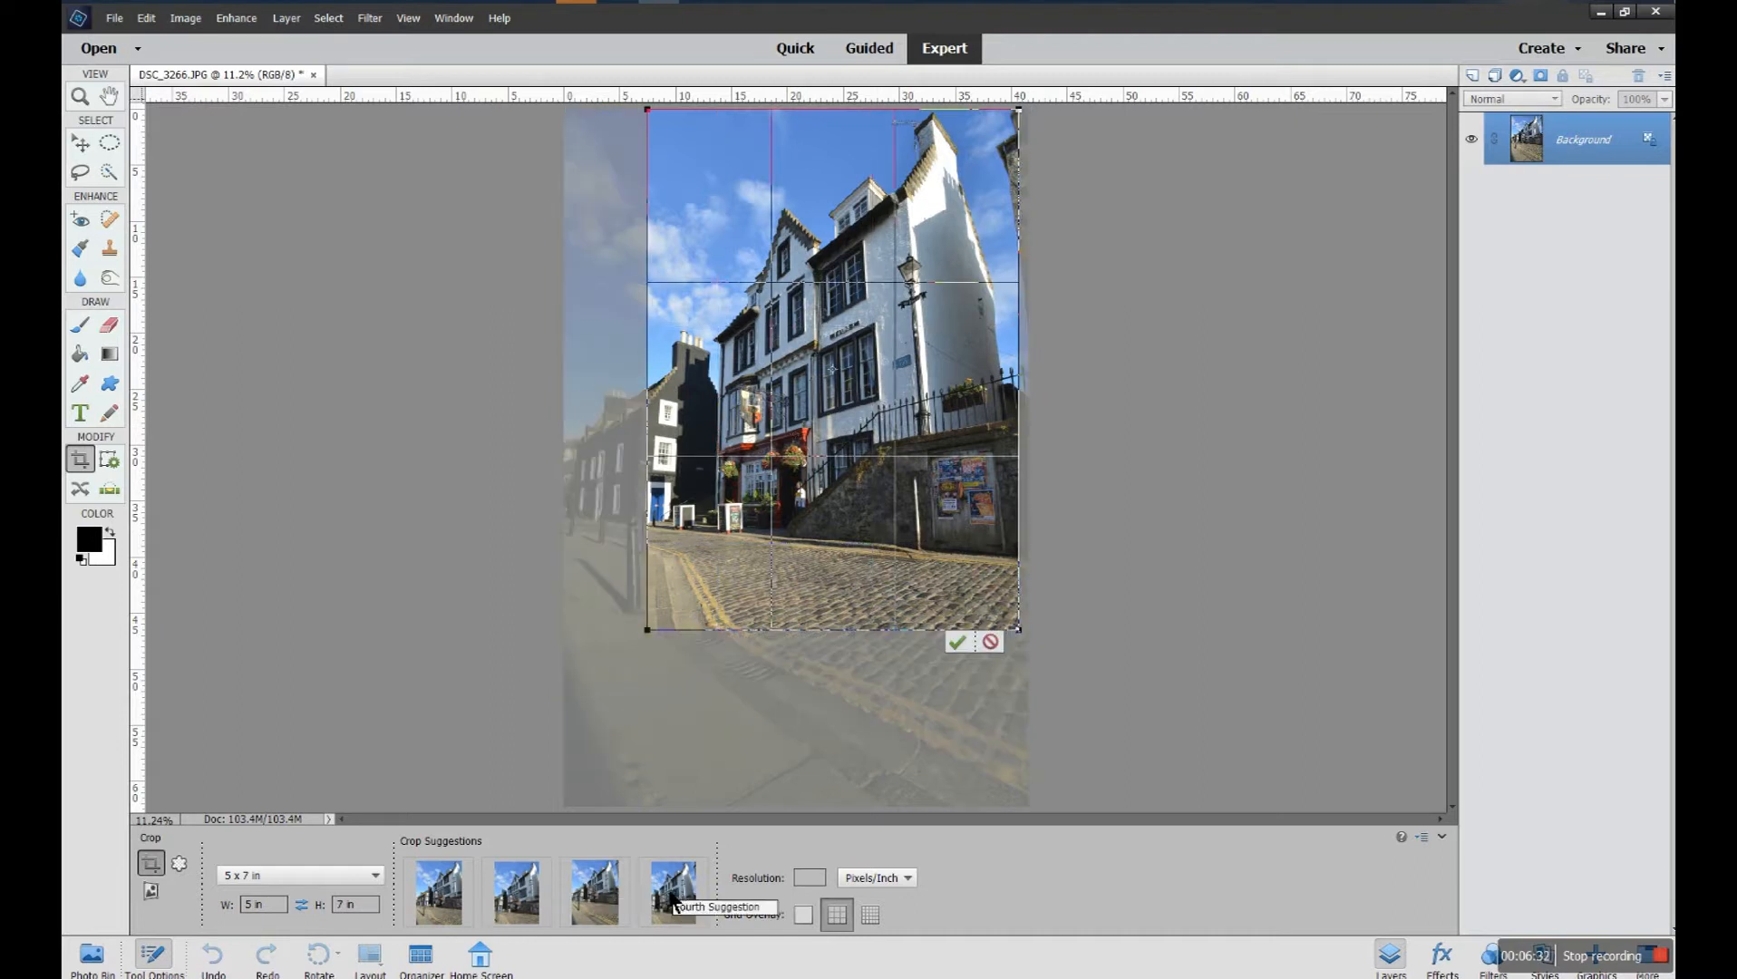
left_click(625, 894)
left_click(510, 906)
left_click(437, 897)
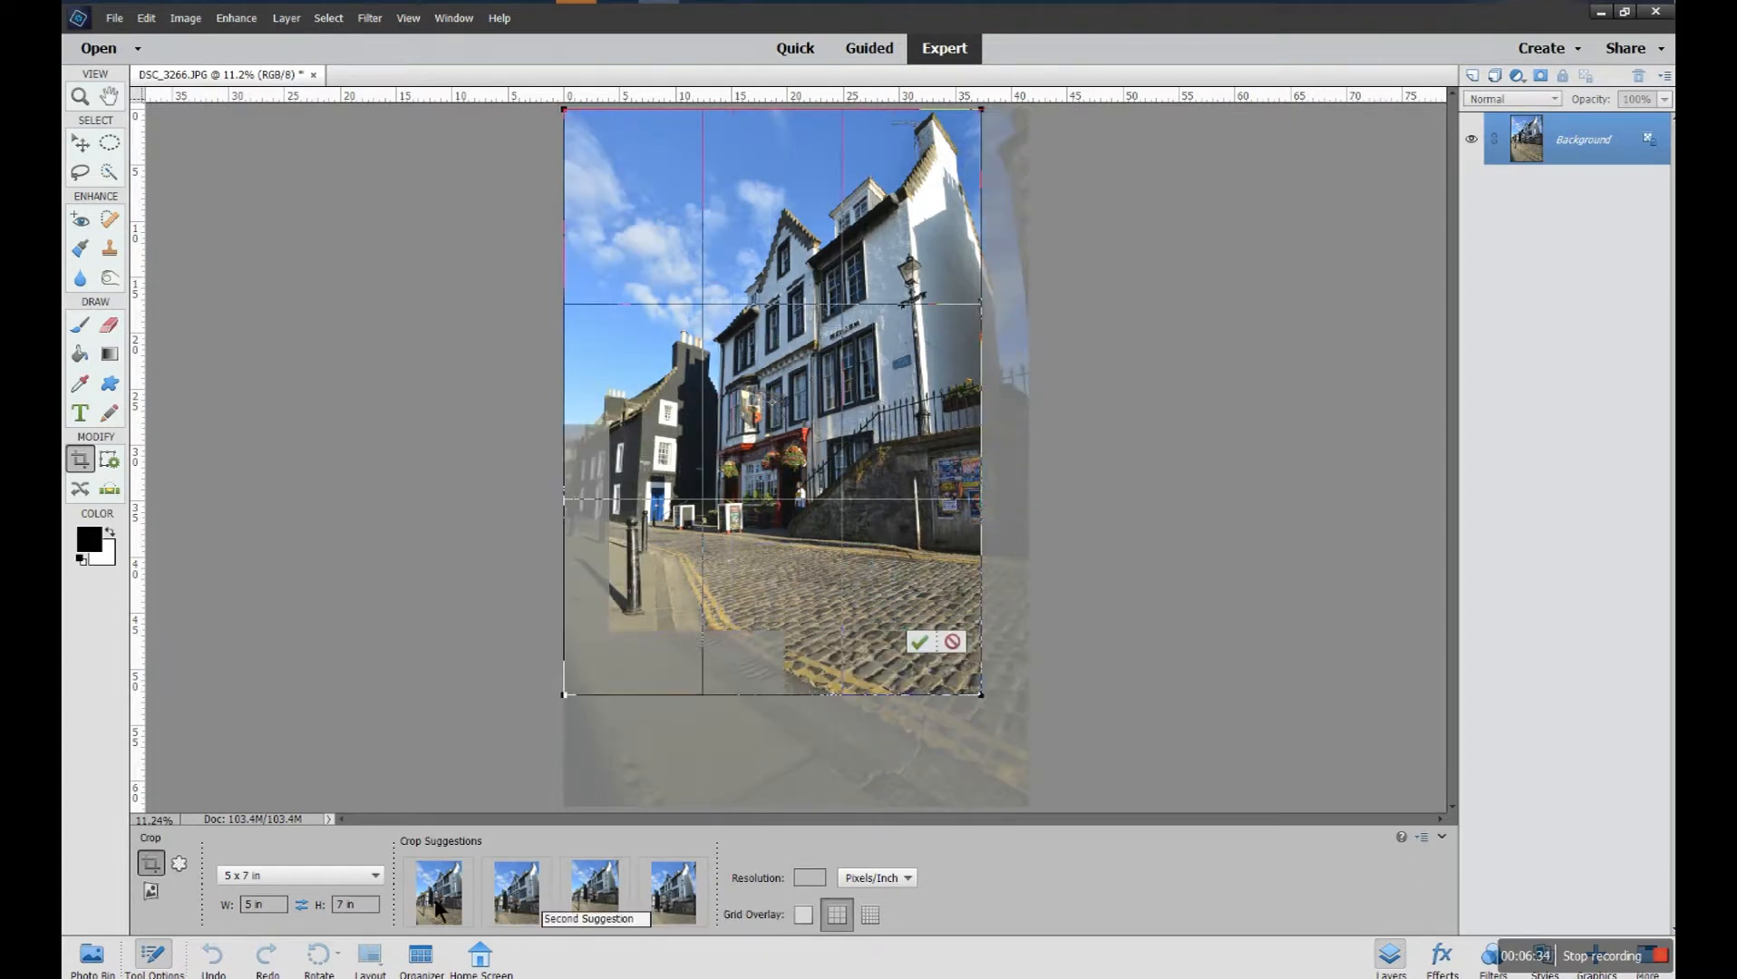
Set the crop ratio to 4 x 6 in, draw a portrait crop box around the buildings and street, and reposition and enlarge it
left_click(376, 877)
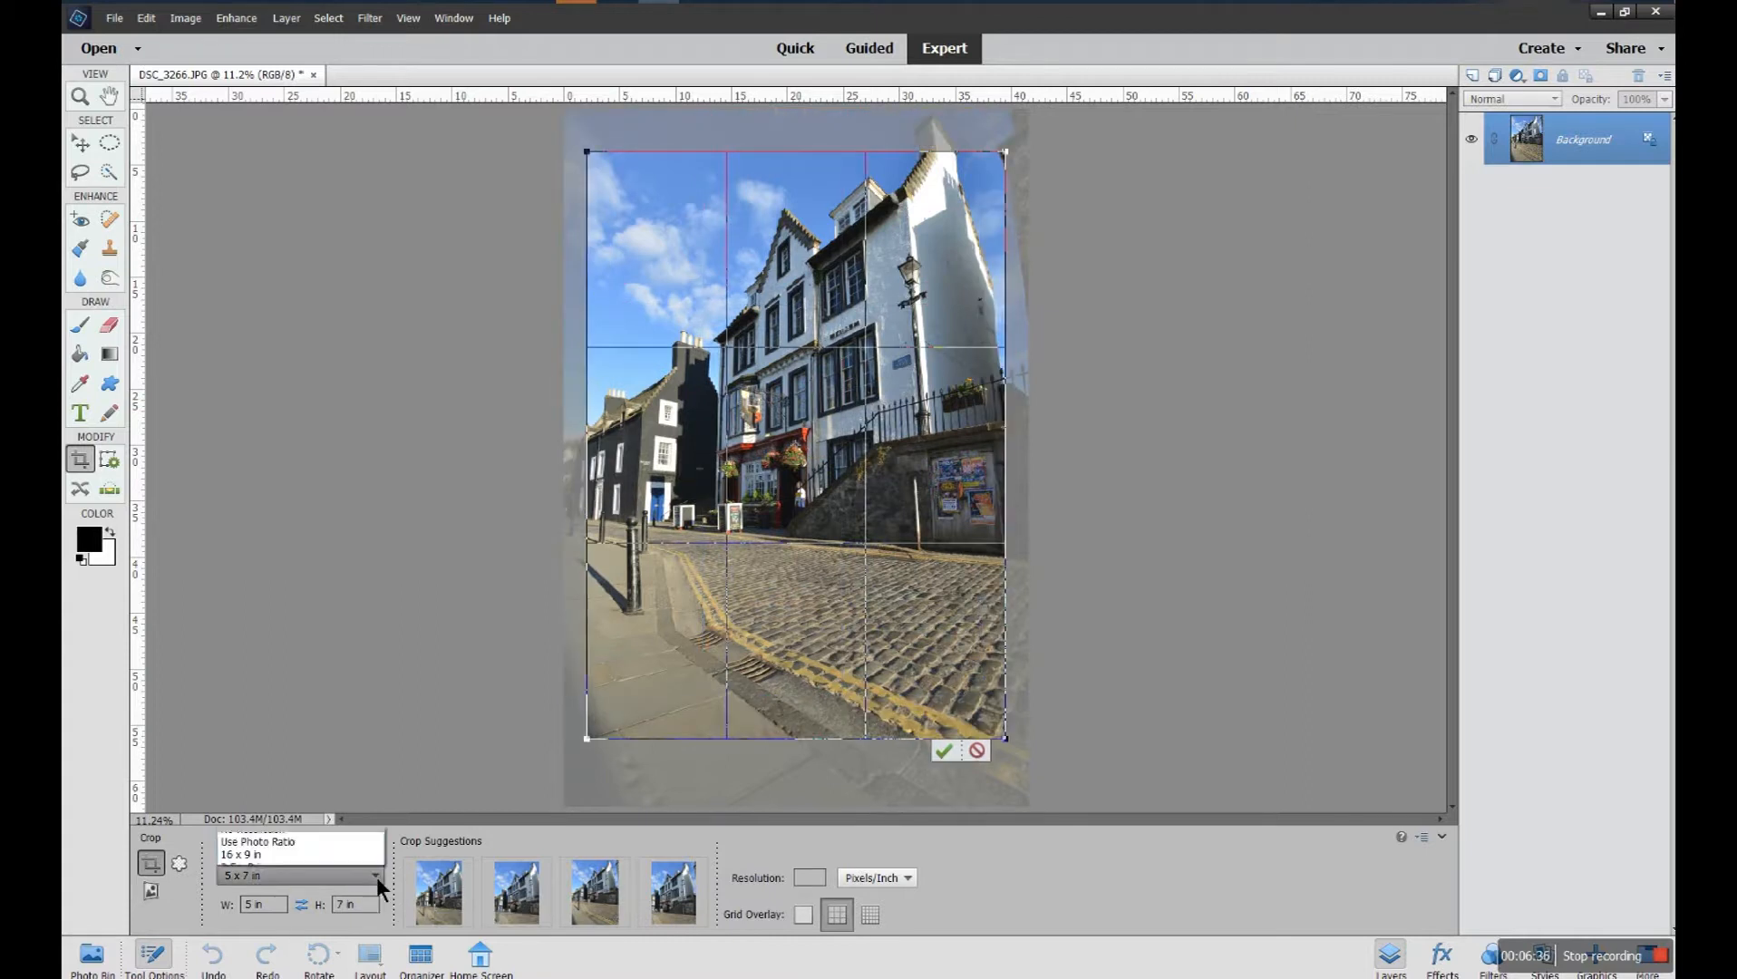
left_click(315, 819)
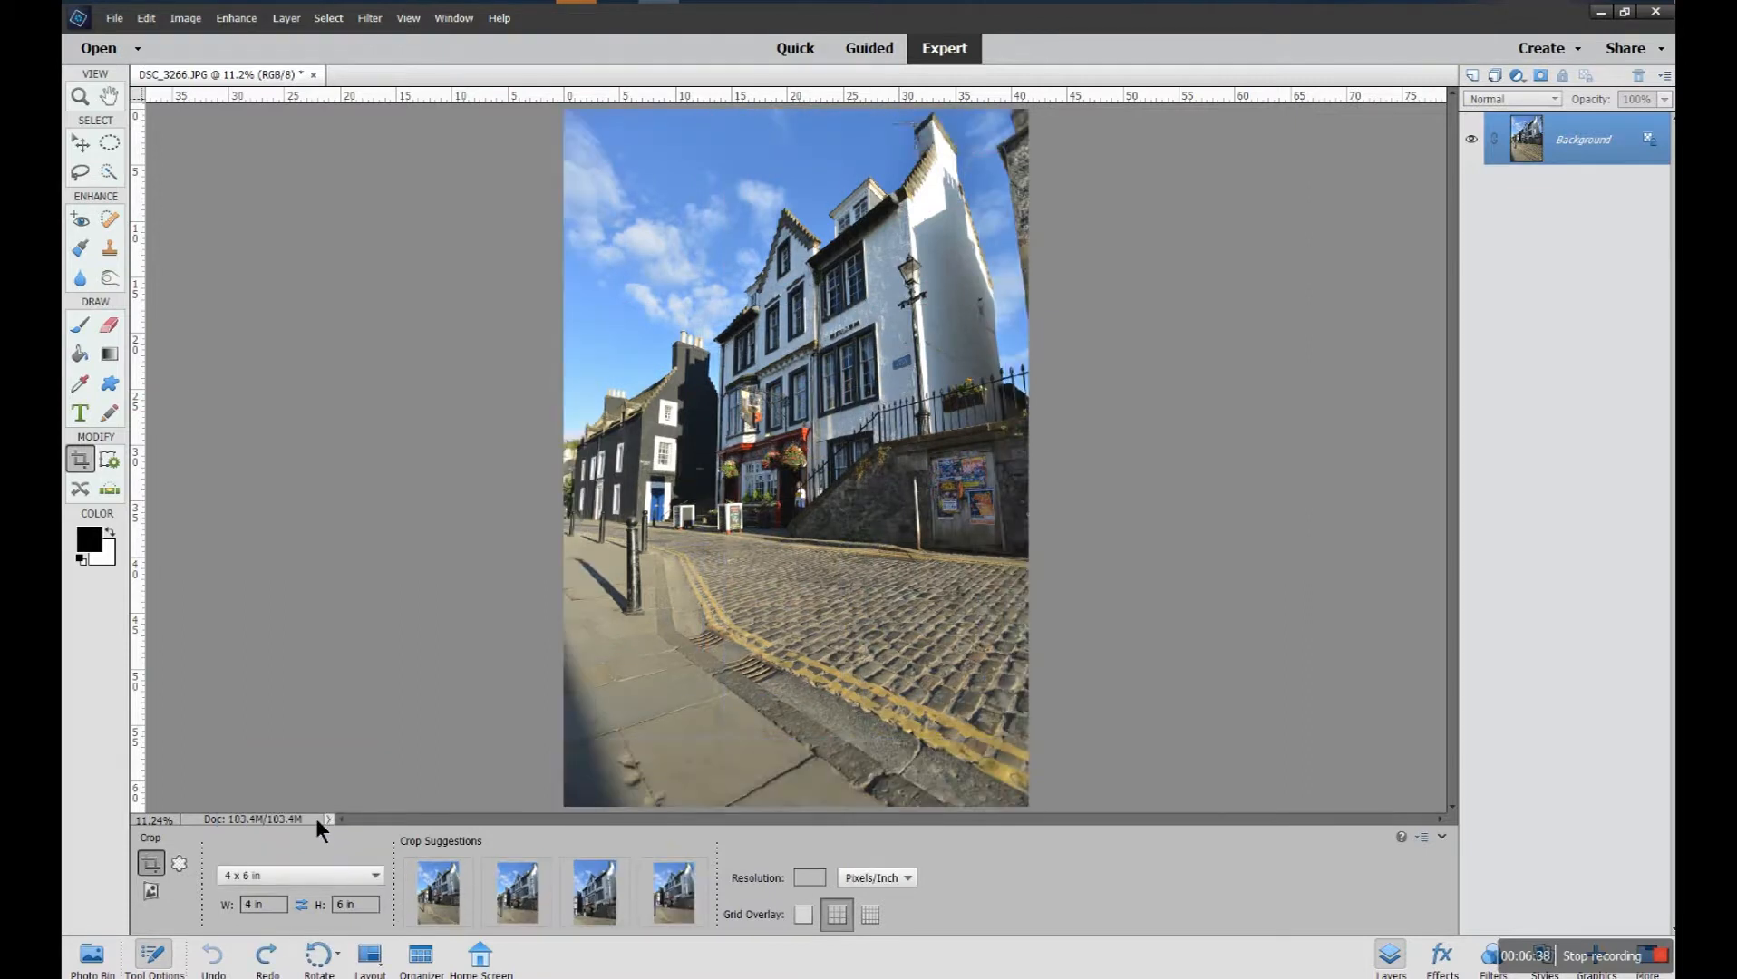
left_click_drag(581, 141, 1015, 739)
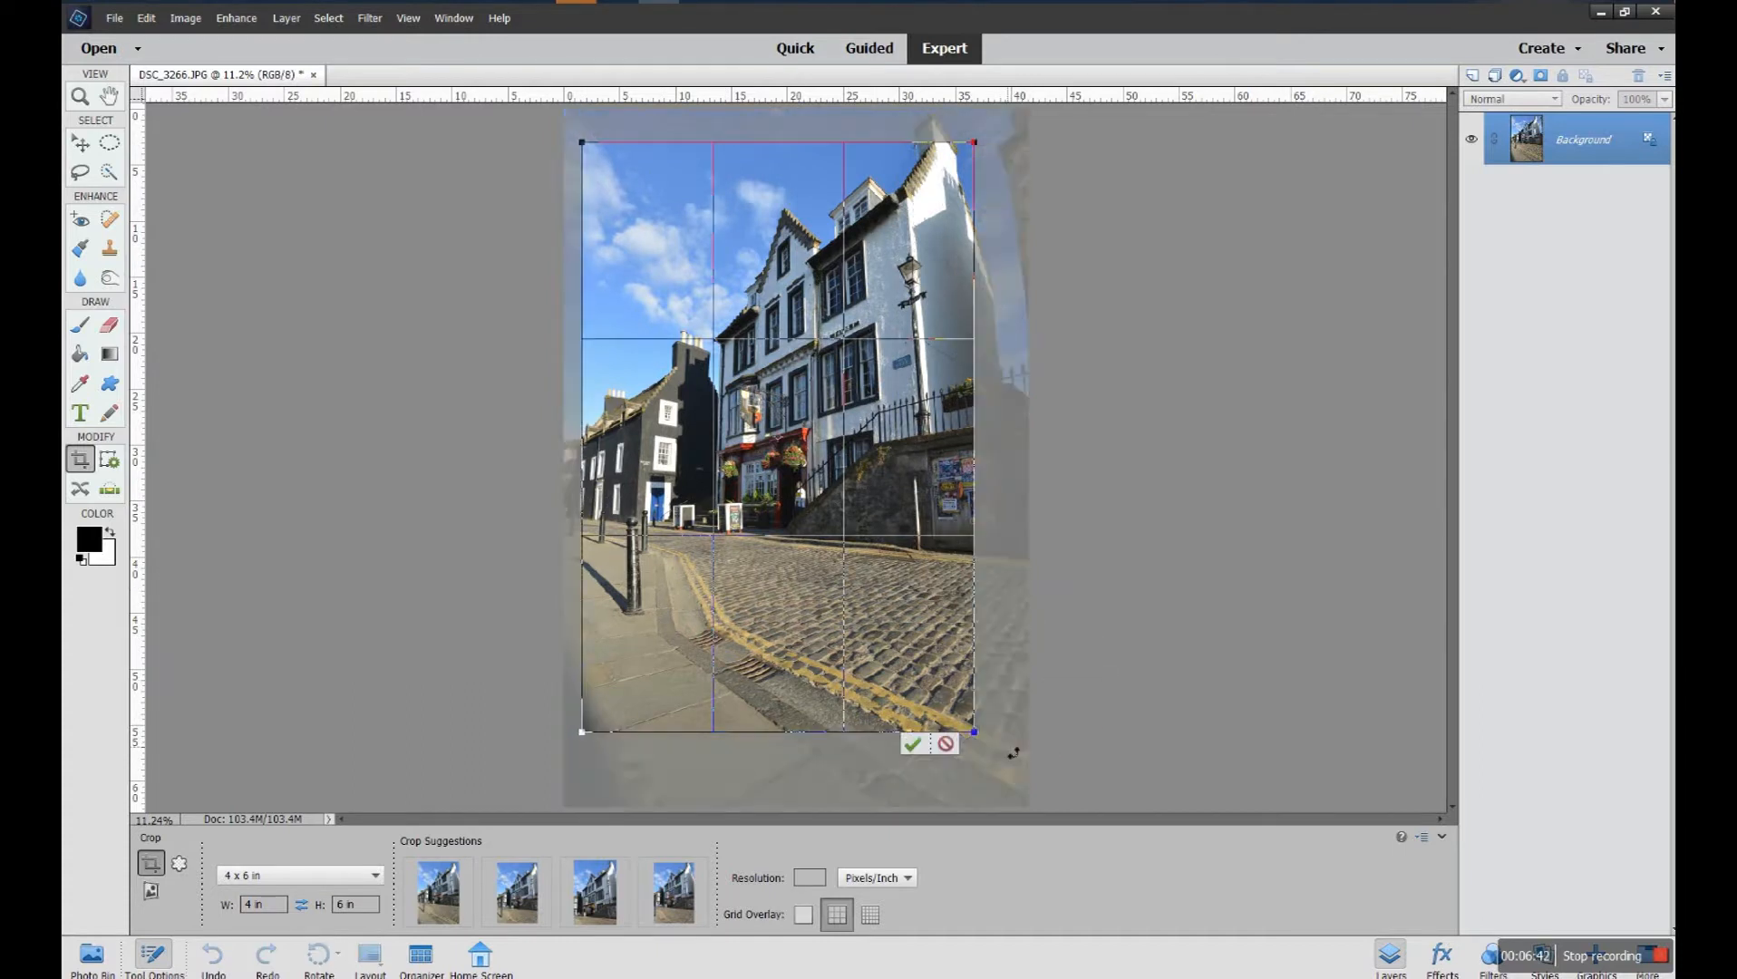
left_click_drag(933, 645, 1000, 686)
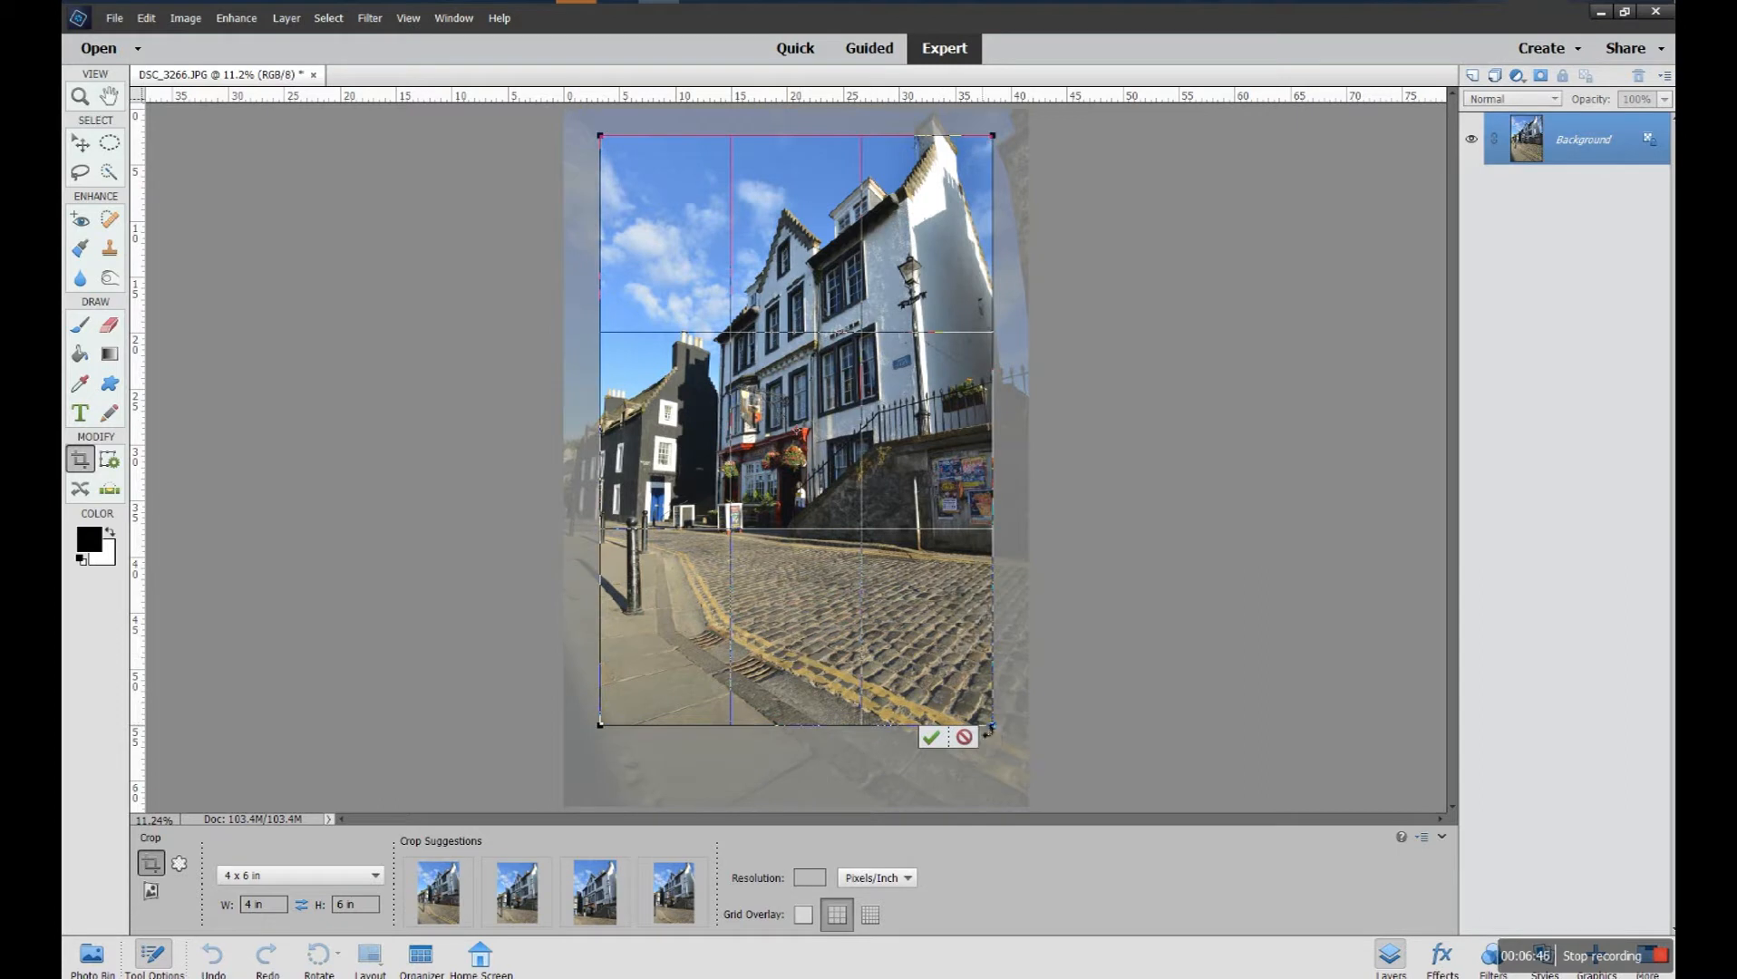
mouse_move(994, 727)
left_mouse_down()
mouse_move(748, 347)
mouse_move(1015, 749)
left_mouse_up()
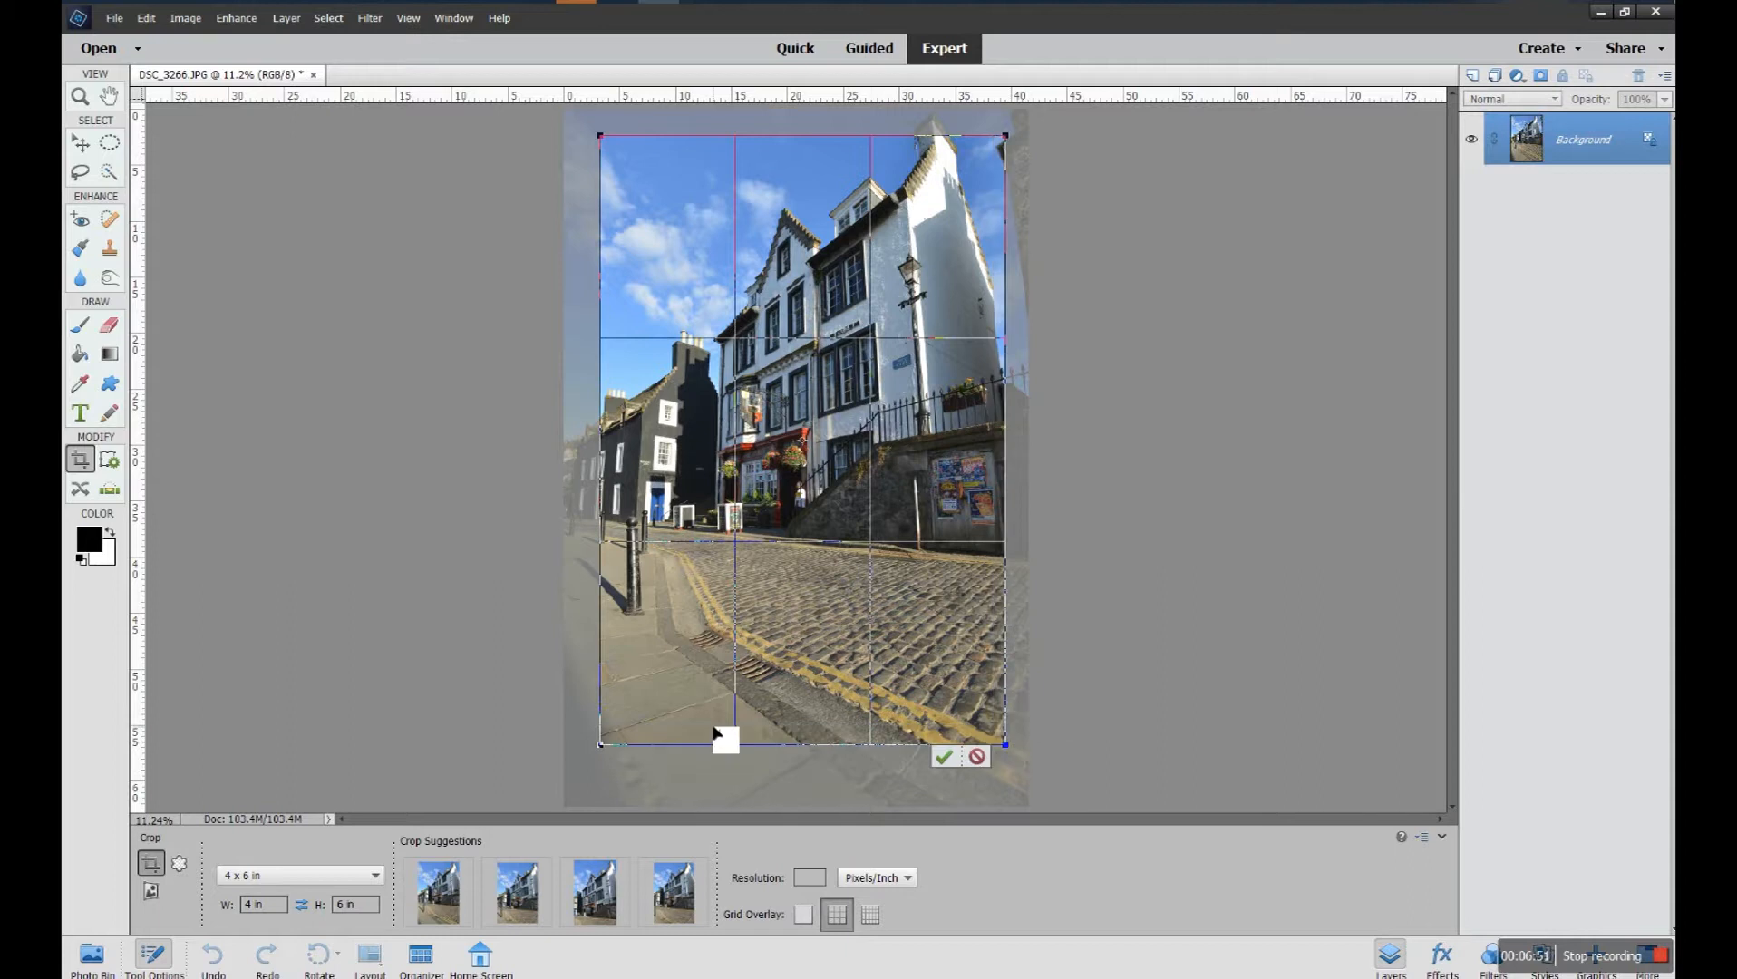
Set the crop ratio to No Restriction and draw a freeform crop box around the buildings, shifting it slightly into place
left_click(376, 874)
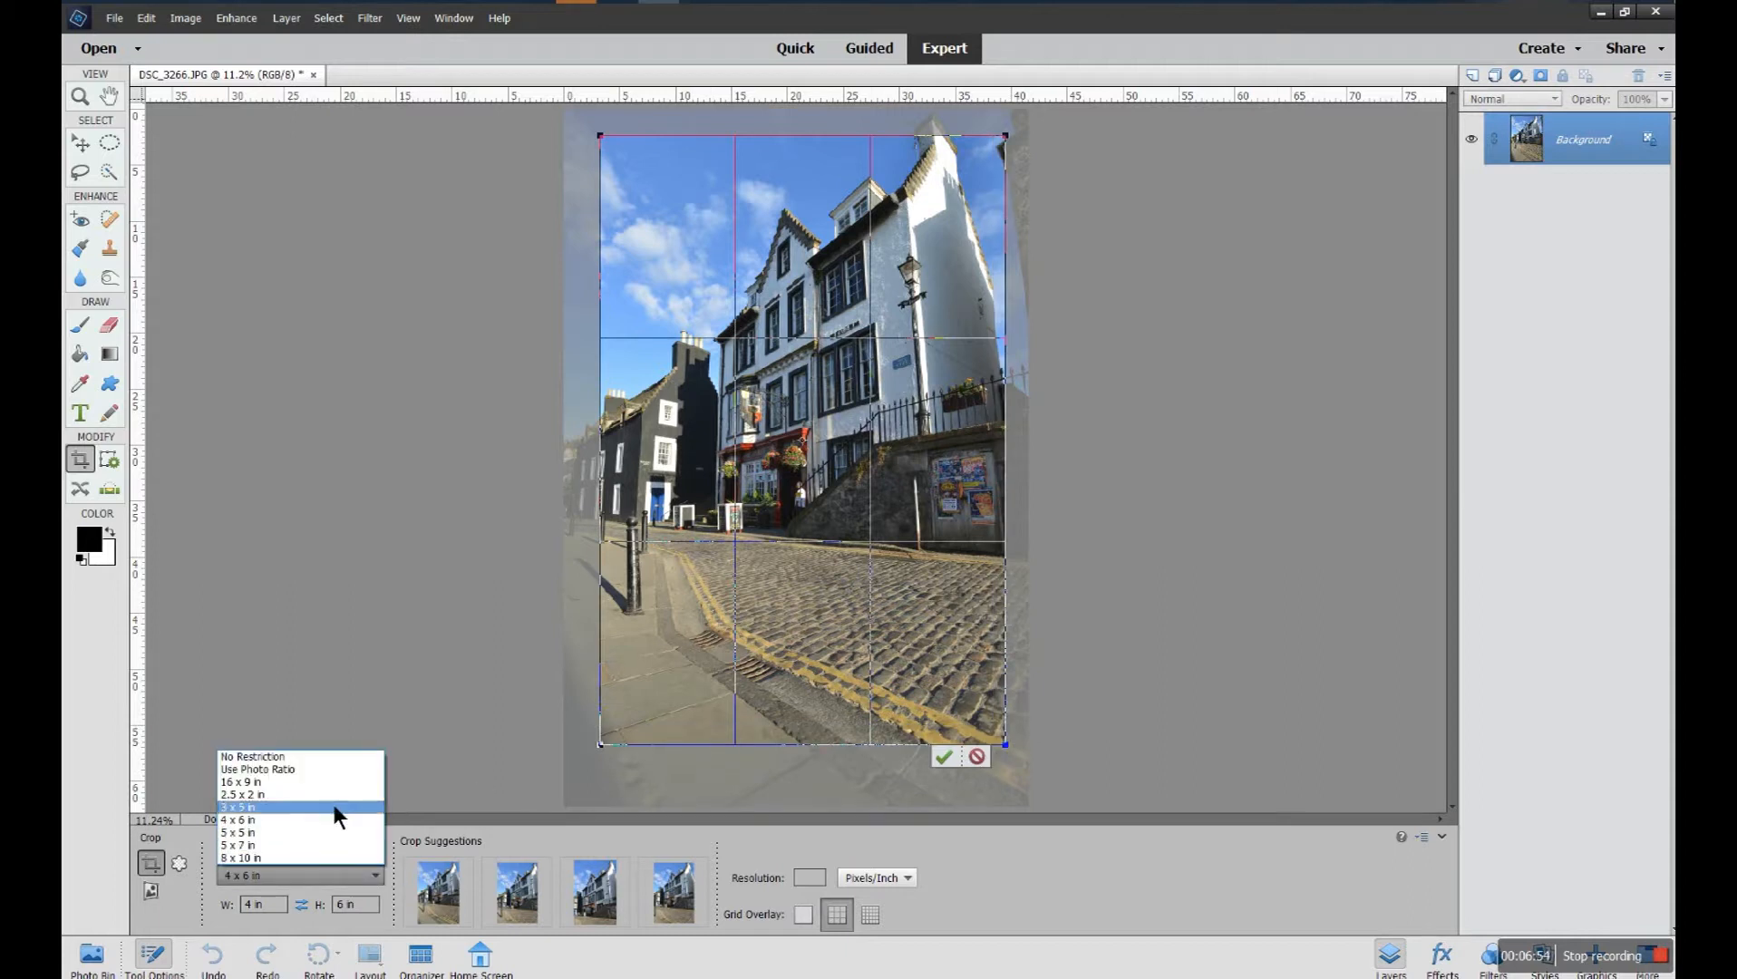
left_click(327, 756)
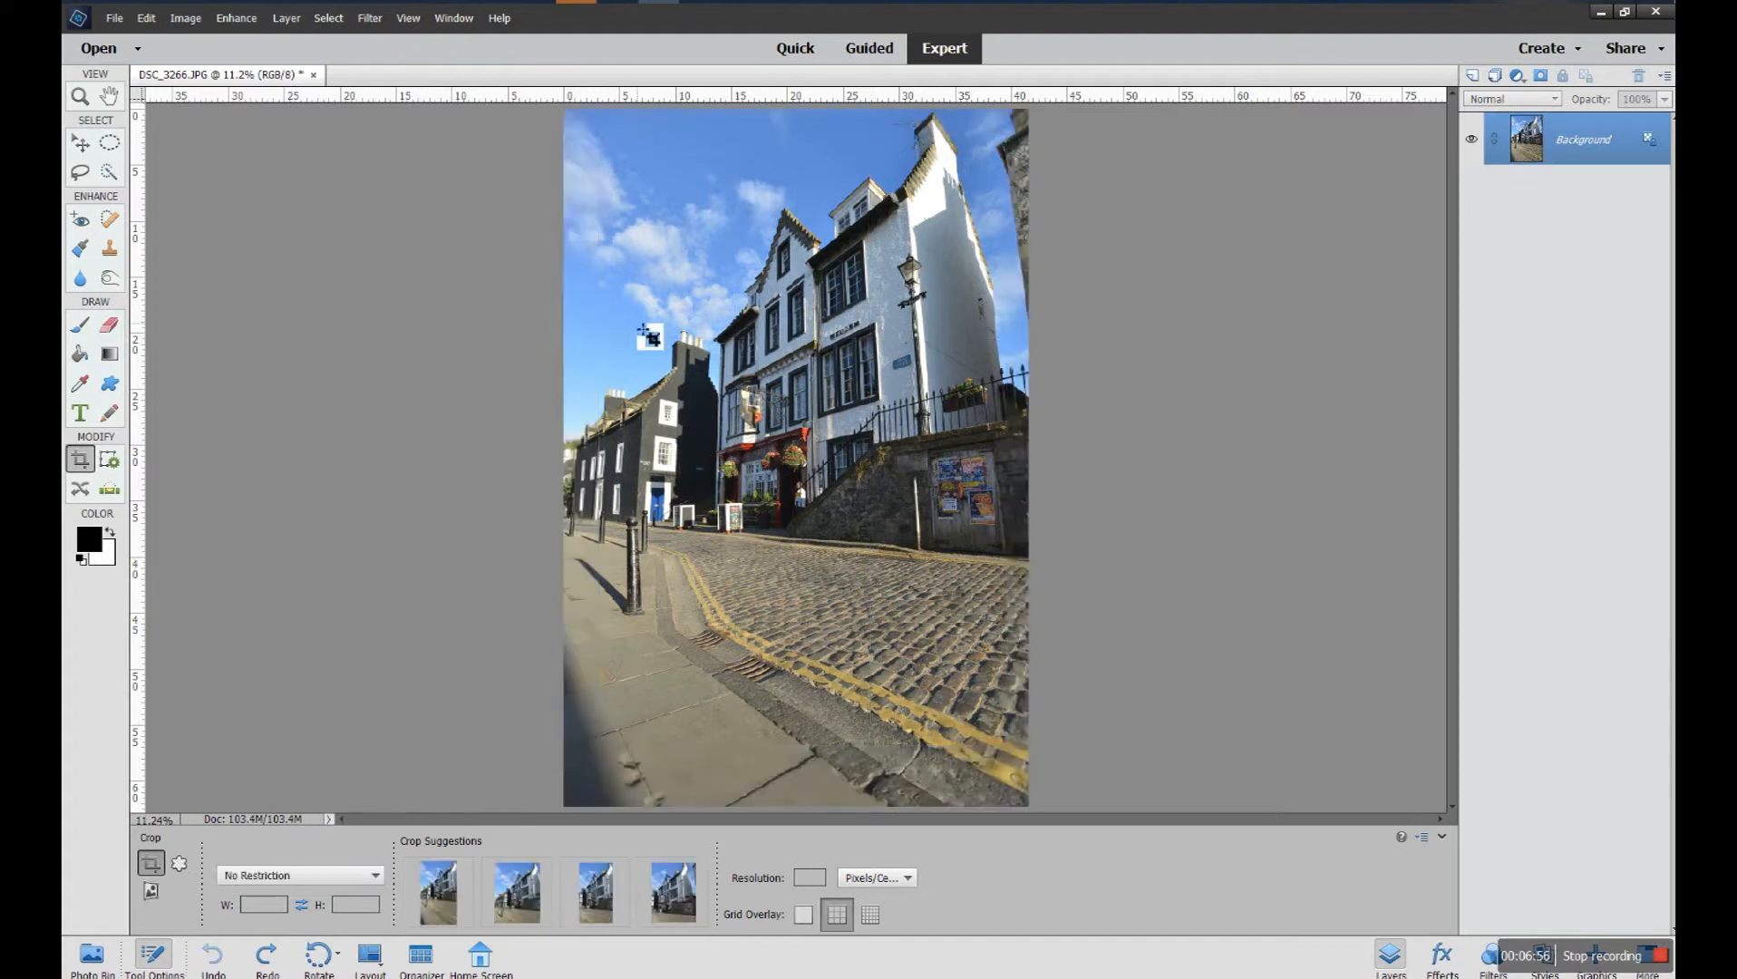
left_click_drag(600, 178, 990, 648)
left_click_drag(936, 589, 947, 595)
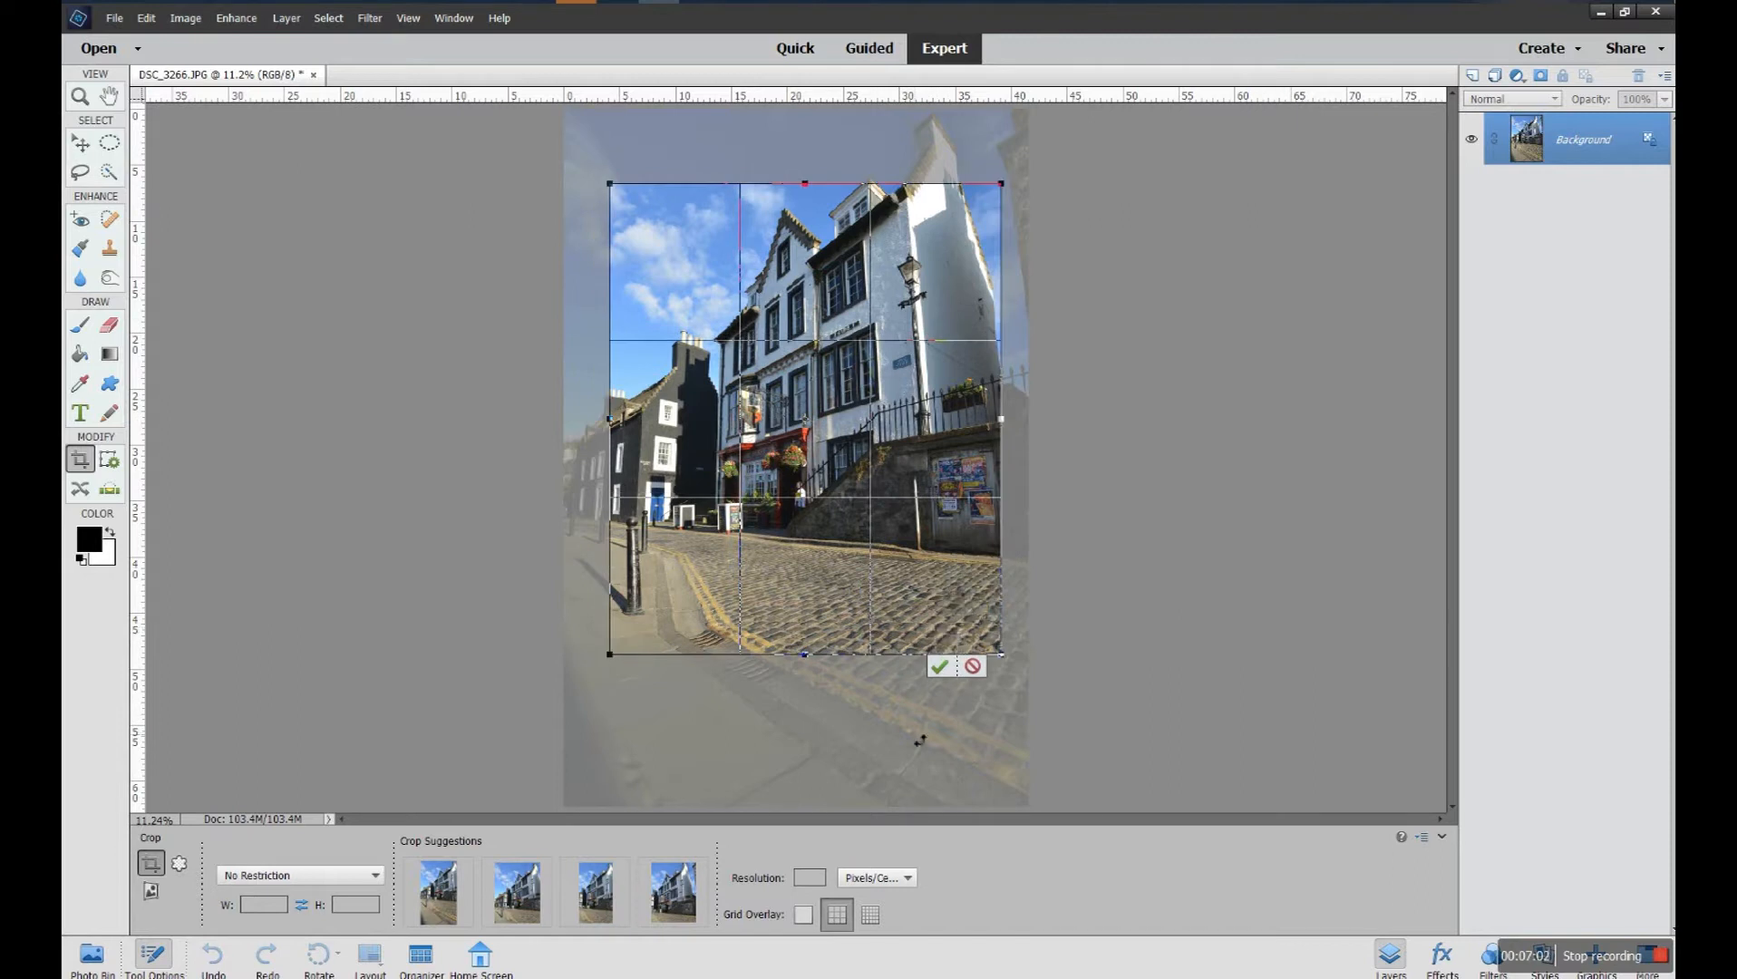